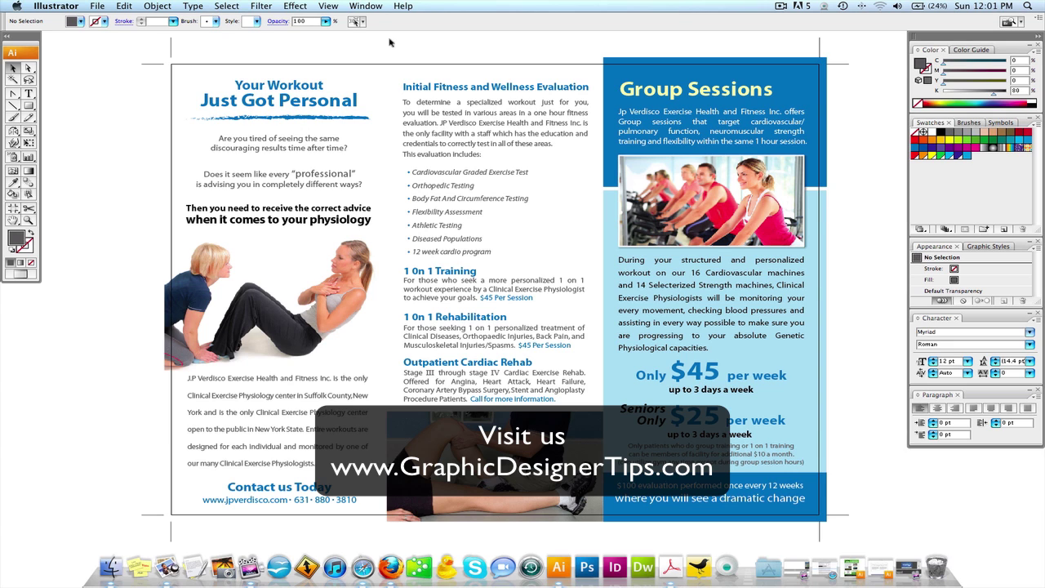
# Show the Character panel from Window > Type > Character
pyautogui.click(365, 5)
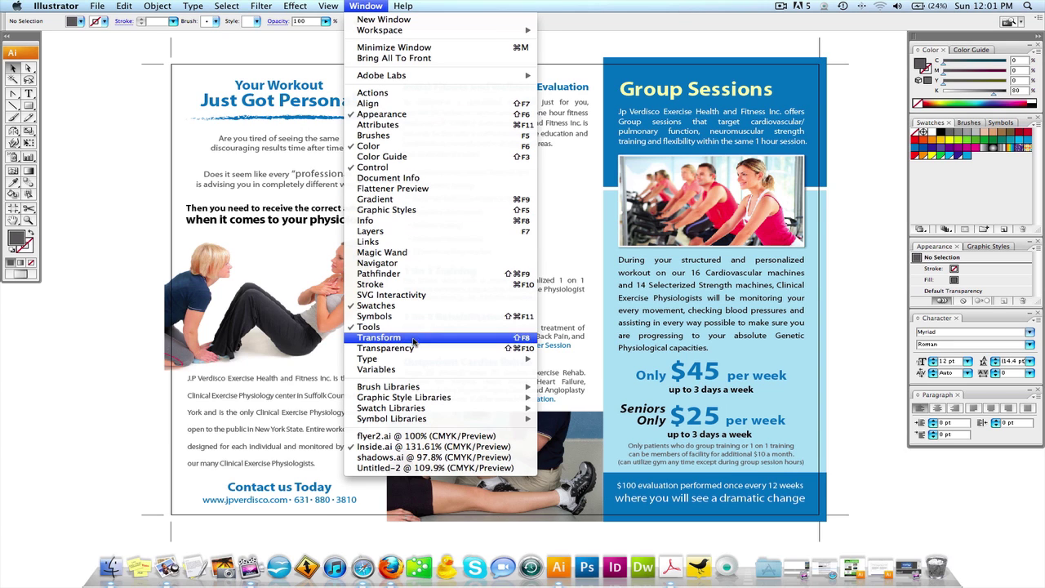
pyautogui.moveTo(415, 362)
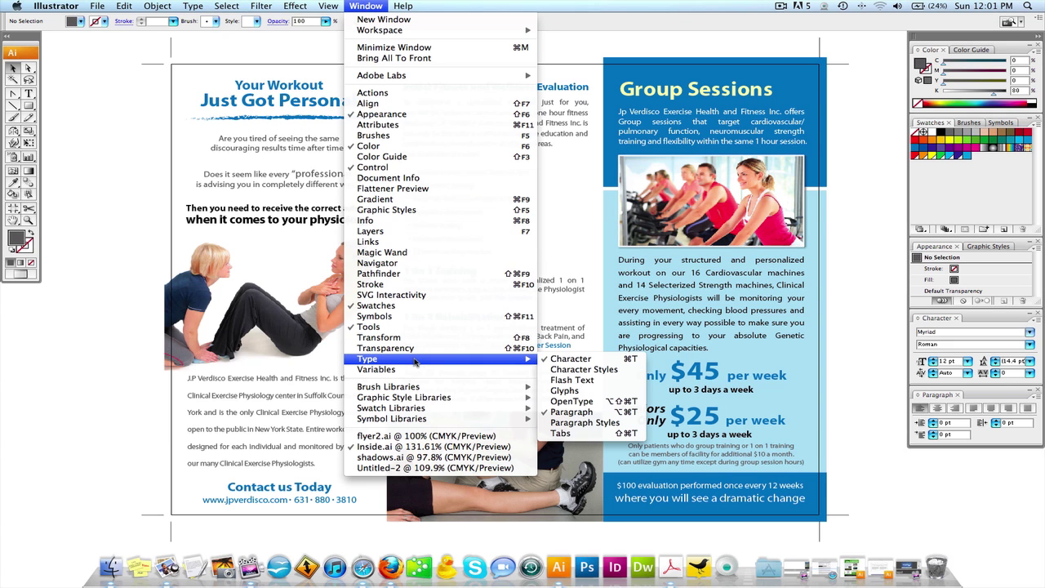
pyautogui.click(591, 362)
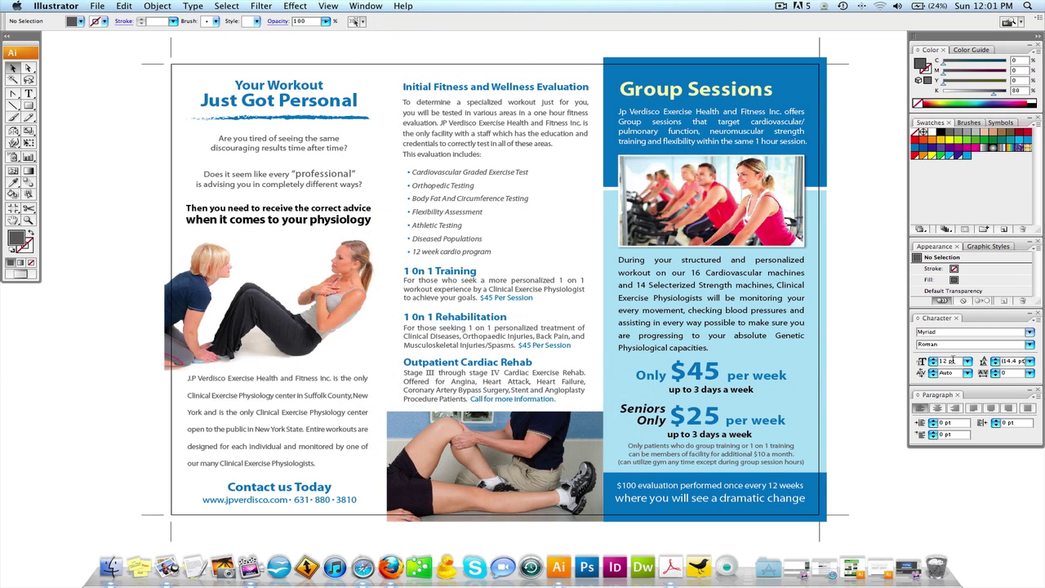
# Float the Character and Paragraph panels out of the right dock beside the brochure
pyautogui.moveTo(987, 316); pyautogui.dragTo(877, 317)
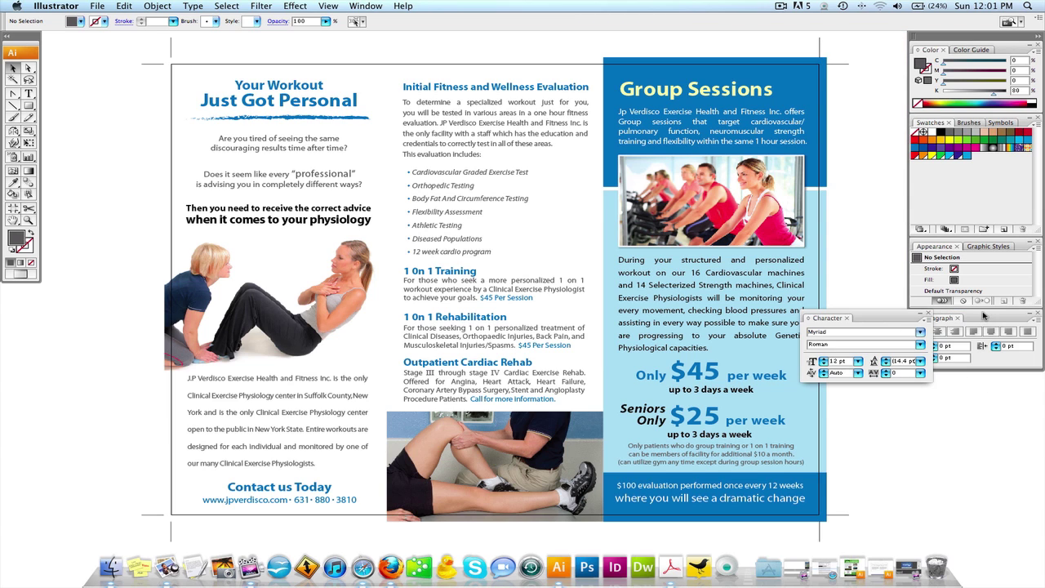
pyautogui.moveTo(984, 315); pyautogui.dragTo(842, 398)
pyautogui.click(824, 318)
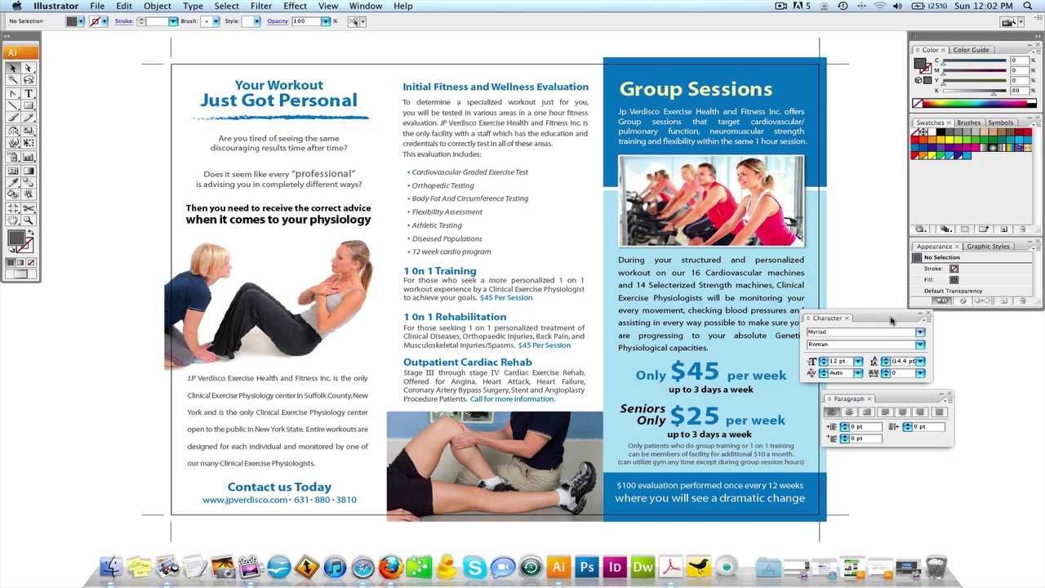
pyautogui.moveTo(891, 319); pyautogui.dragTo(910, 326)
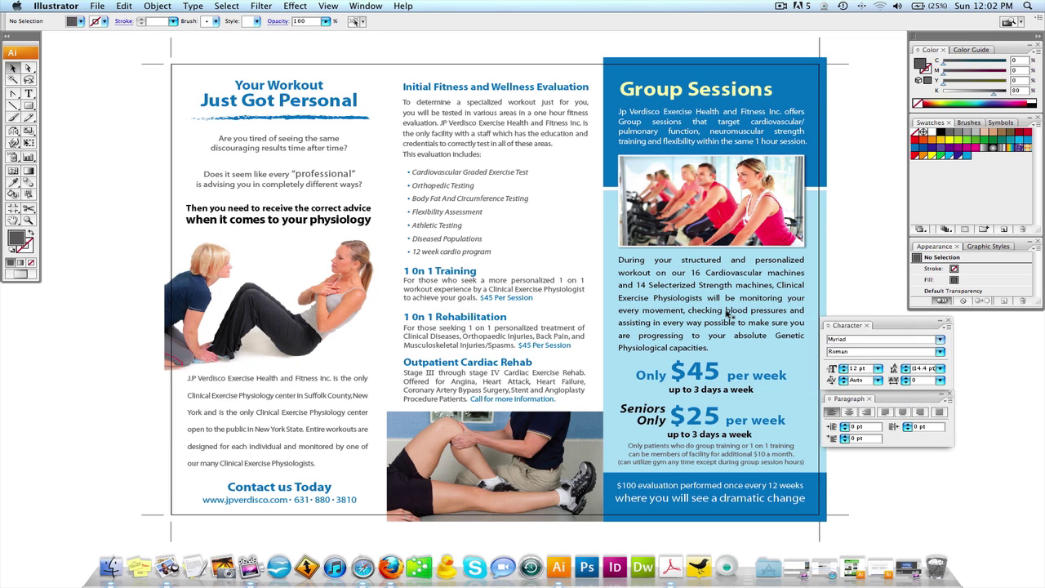
# Check the type settings of each of the seven brochure text frames, then switch to Safari
pyautogui.click(240, 381)
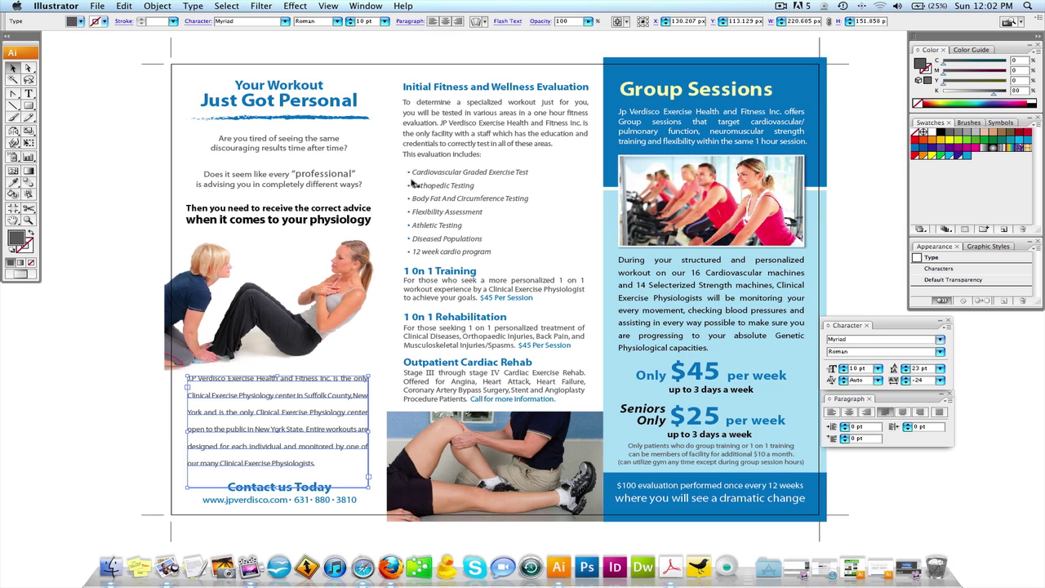
pyautogui.click(439, 112)
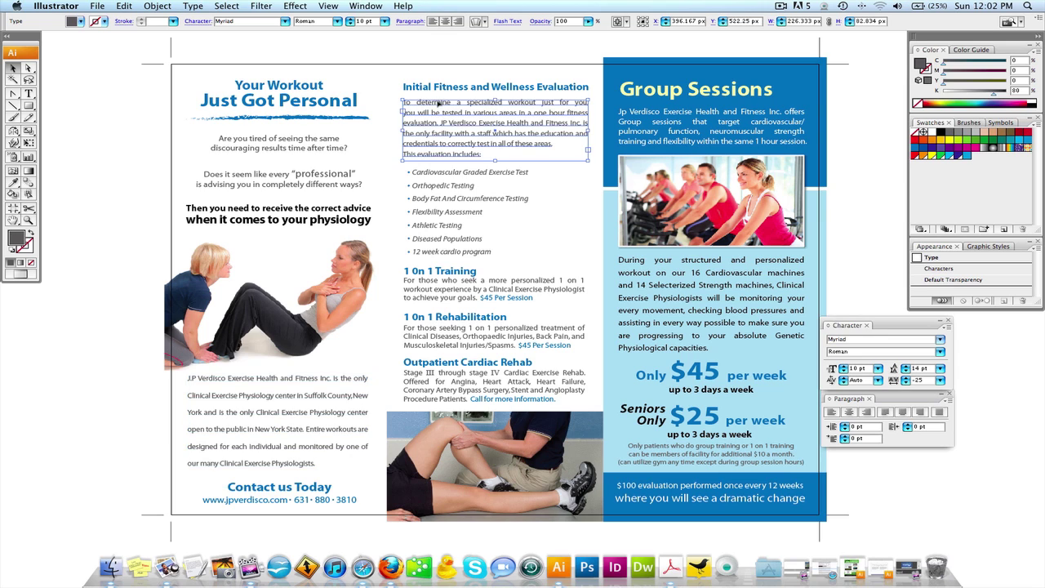
pyautogui.click(445, 199)
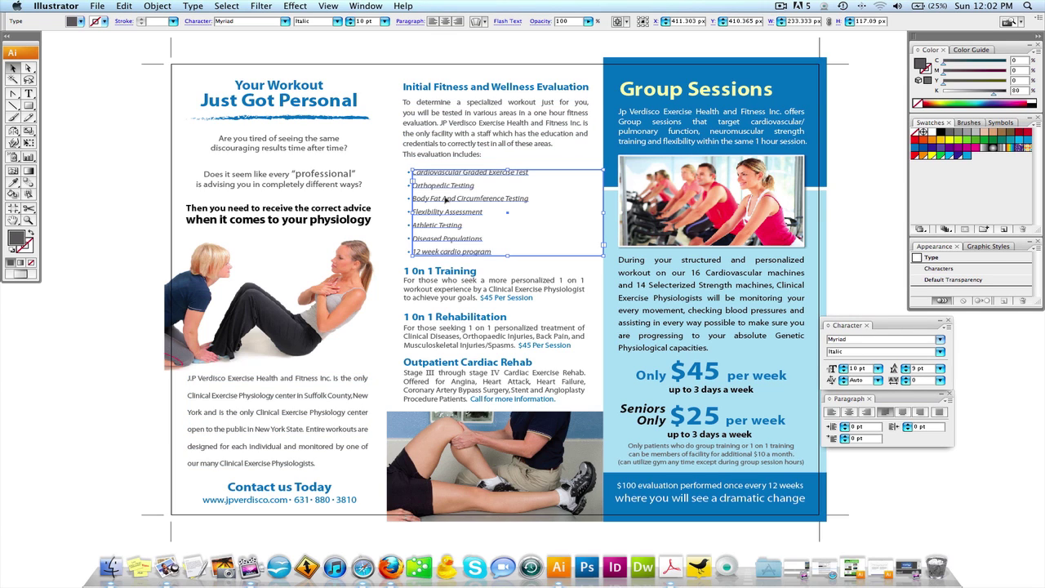
pyautogui.click(478, 296)
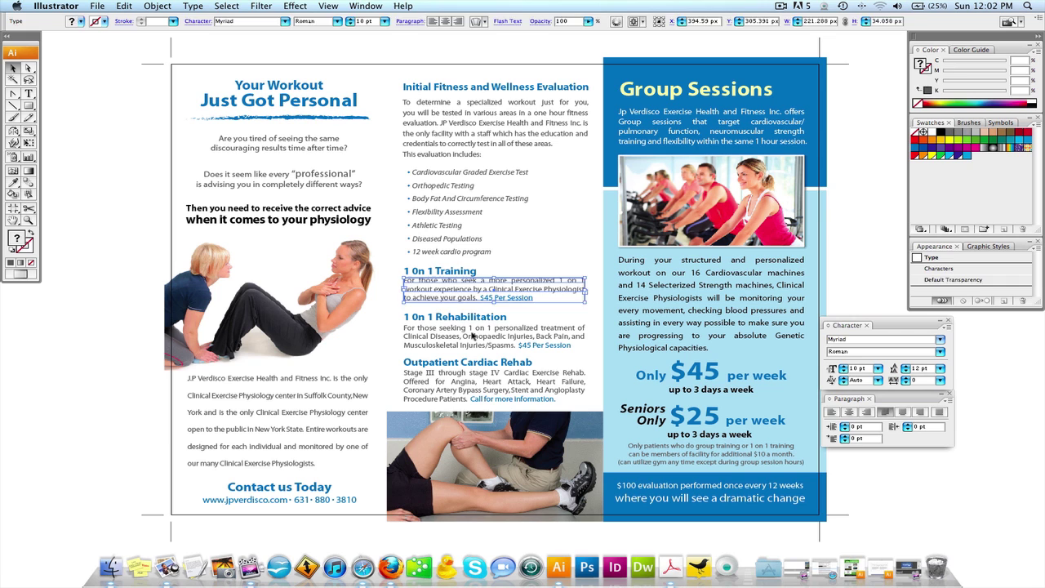
pyautogui.click(482, 378)
pyautogui.click(711, 310)
pyautogui.click(666, 134)
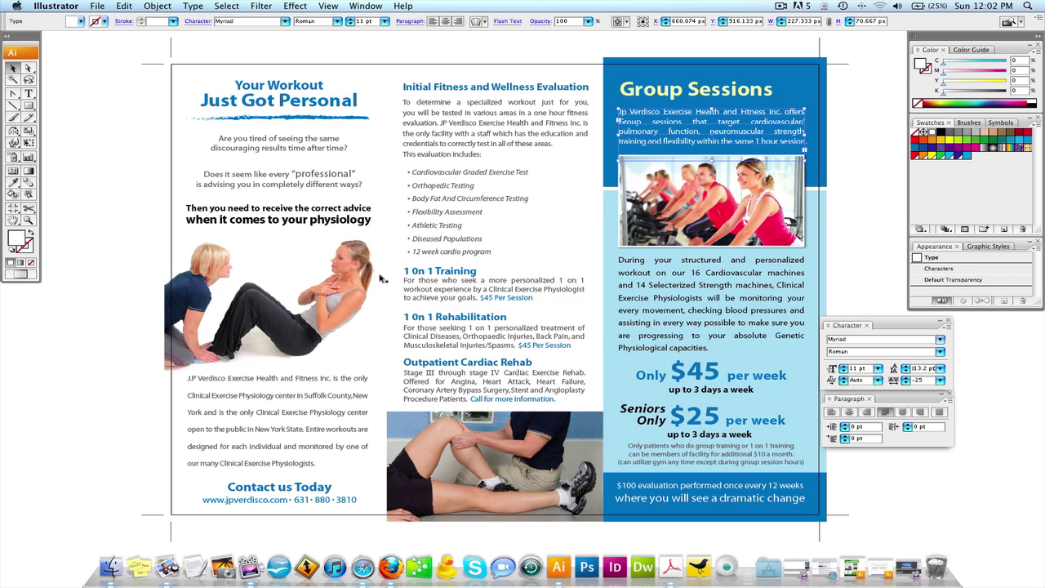
pyautogui.scroll(-5, 419, 369)
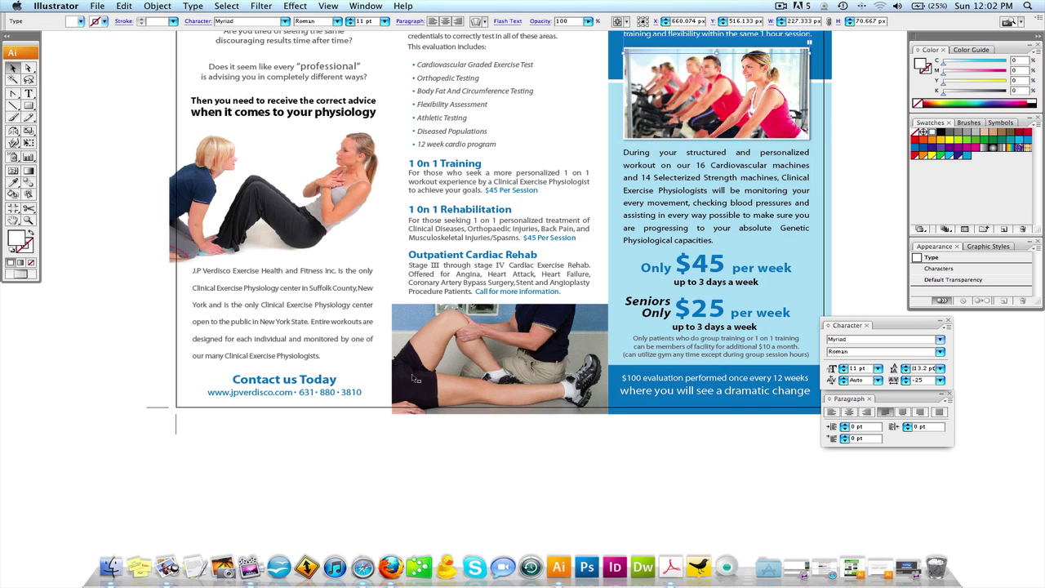
pyautogui.click(363, 570)
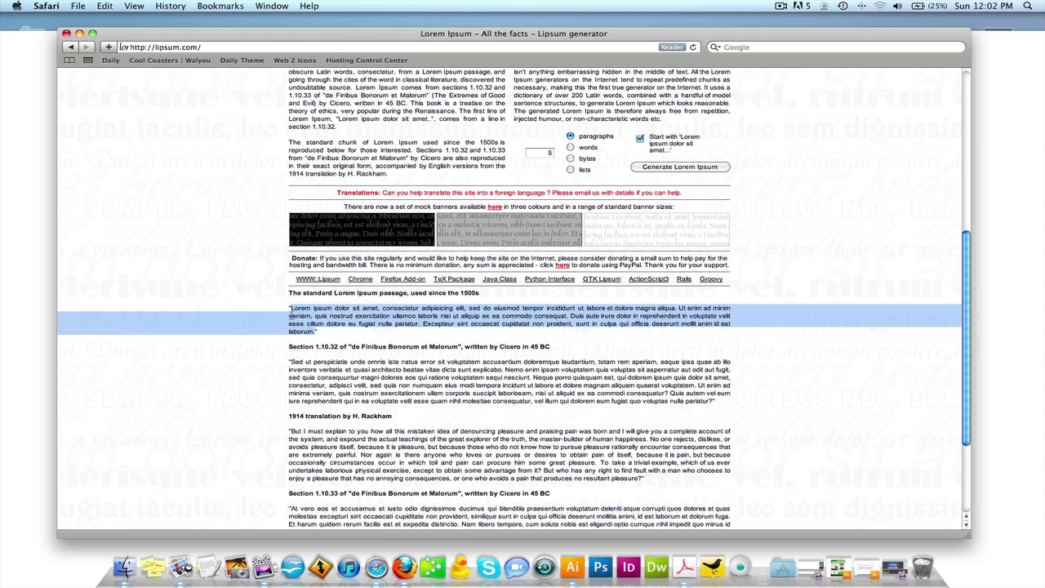
# Copy the first Lorem Ipsum paragraph from lipsum.com and minimize the Safari window
pyautogui.click(289, 318)
pyautogui.moveTo(291, 308); pyautogui.dragTo(315, 332)
pyautogui.press('super+c')
pyautogui.click(79, 34)
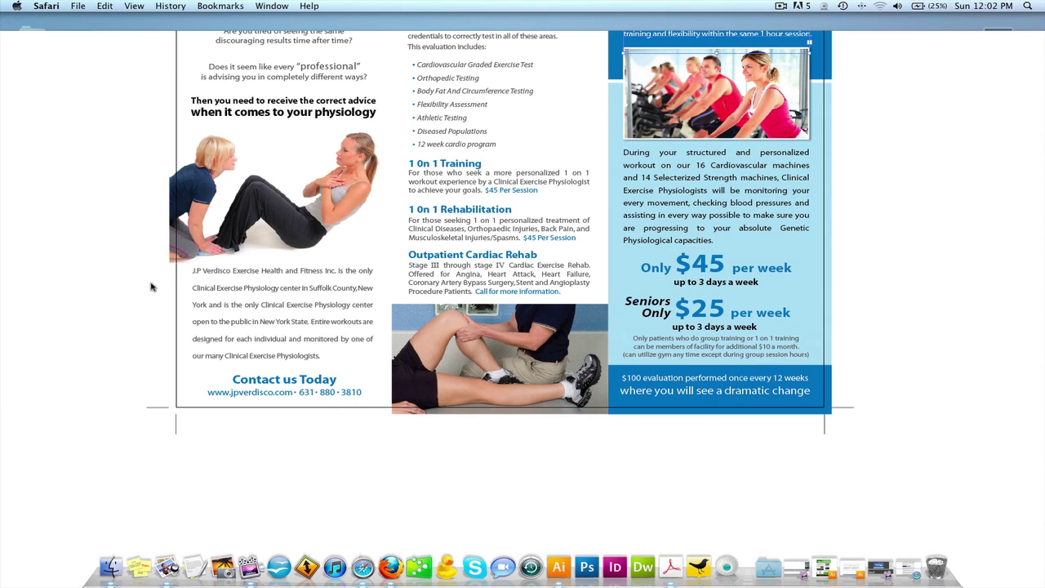
# Type a two-line gibberish test text block below the brochure artboard
pyautogui.click(140, 302)
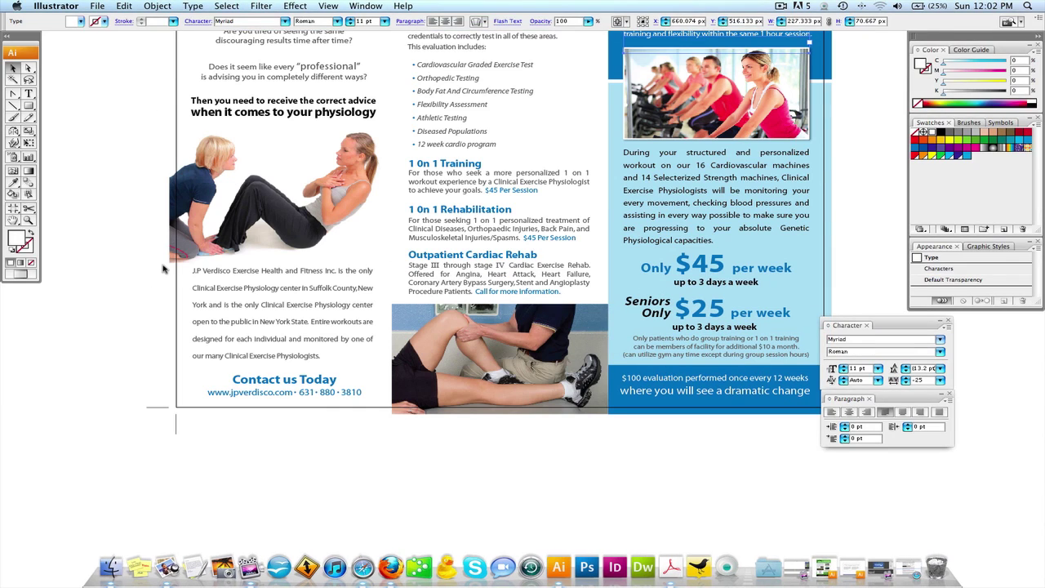
pyautogui.moveTo(160, 289); pyautogui.dragTo(160, 250)
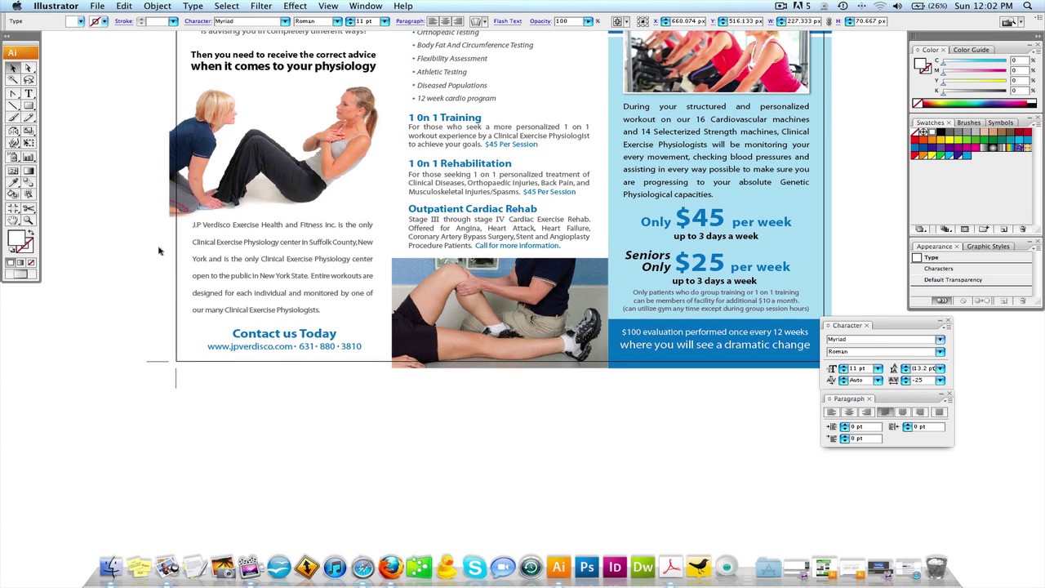
pyautogui.click(25, 97)
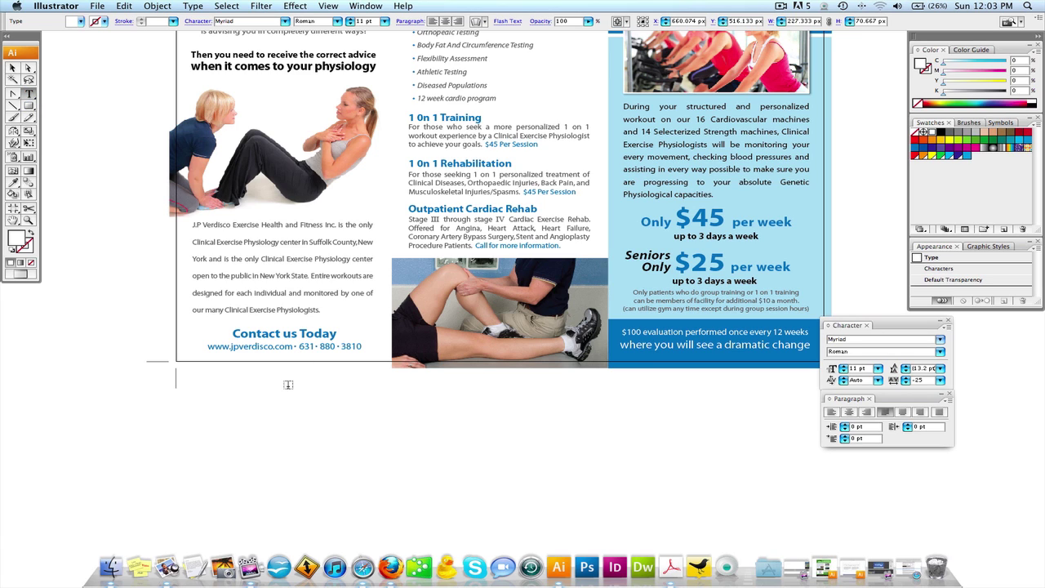
pyautogui.click(262, 427)
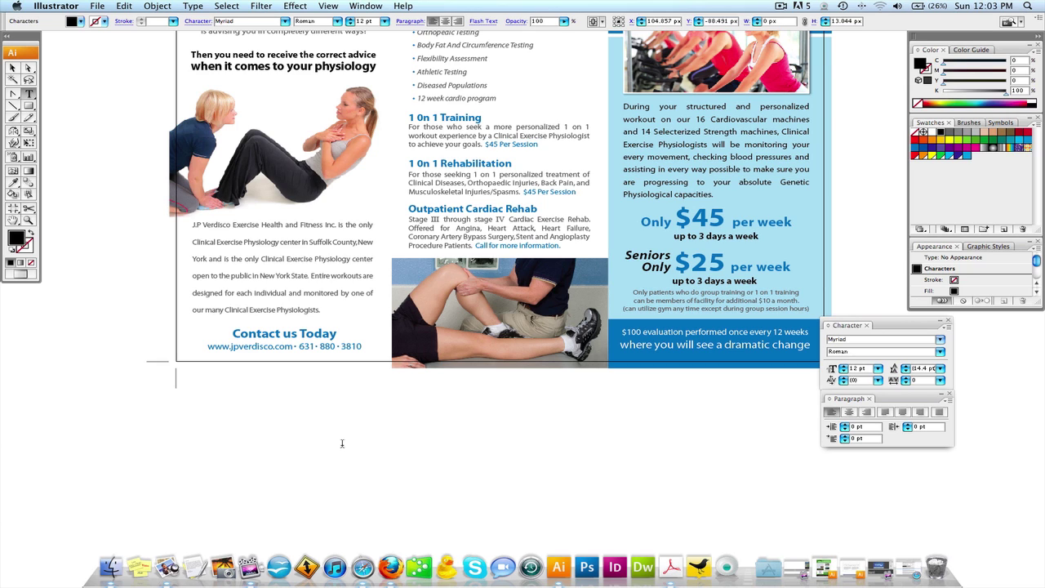
pyautogui.write('sjclaclabsllbasc ')
pyautogui.write('ajsnclkacklbnalkasc')
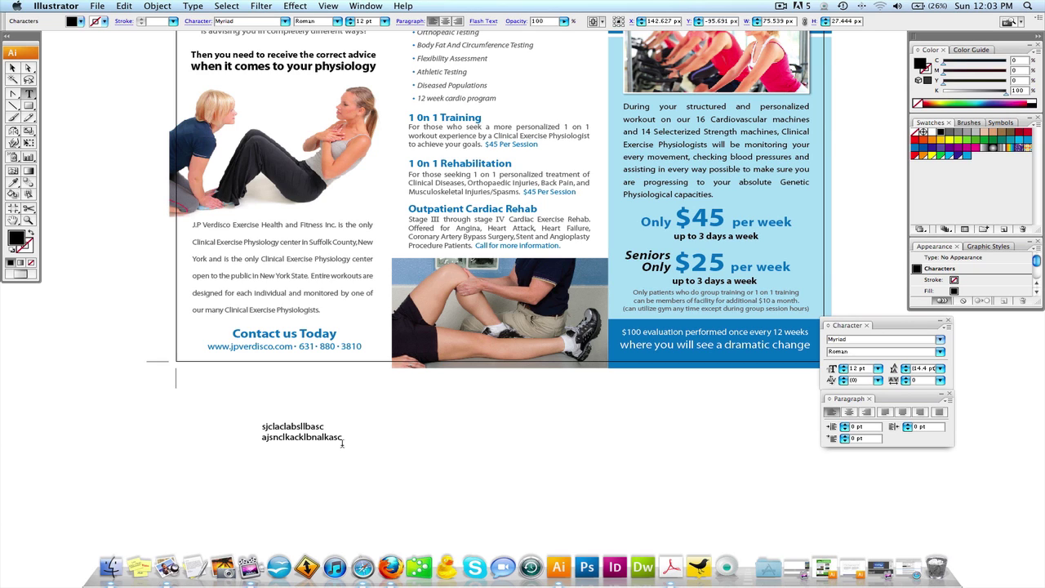
pyautogui.press('Return')
pyautogui.write('ckajbcjkabjkabv')
pyautogui.press('Escape')
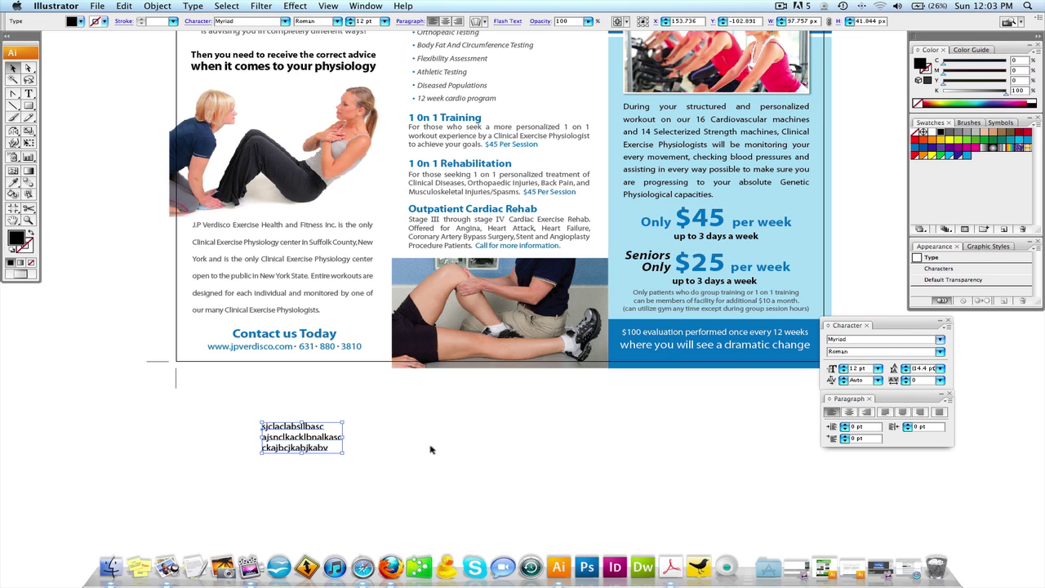
# Select the leftover gibberish text block below the brochure and delete it
pyautogui.doubleClick(309, 436)
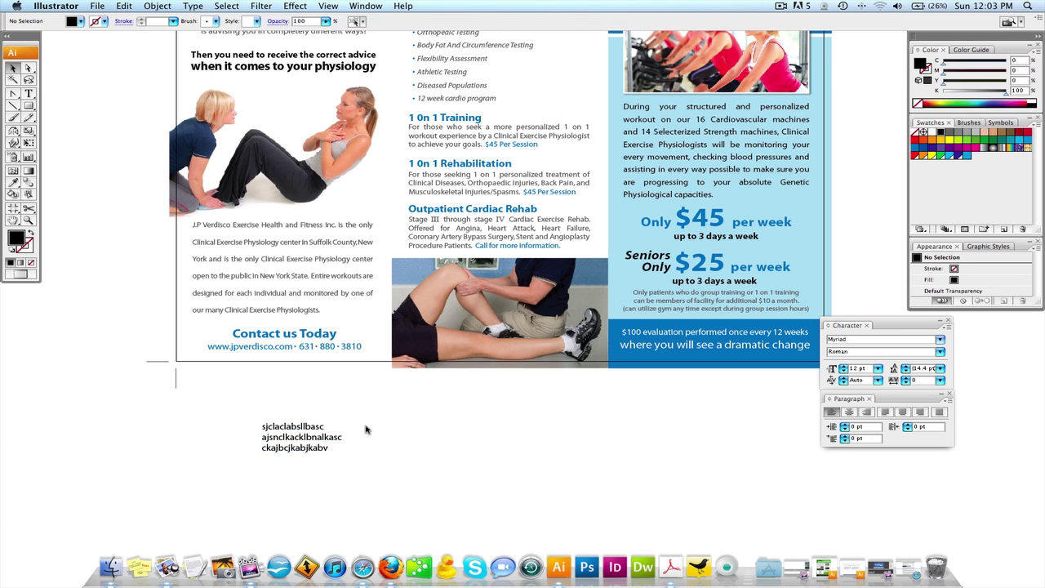
pyautogui.doubleClick(304, 436)
pyautogui.click(361, 440)
pyautogui.doubleClick(325, 439)
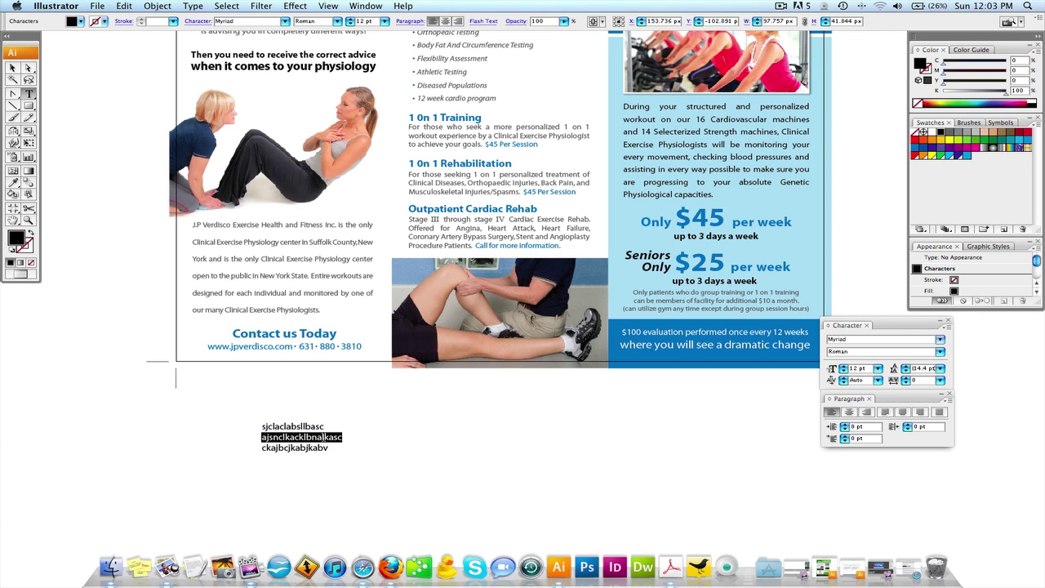
pyautogui.press('Escape')
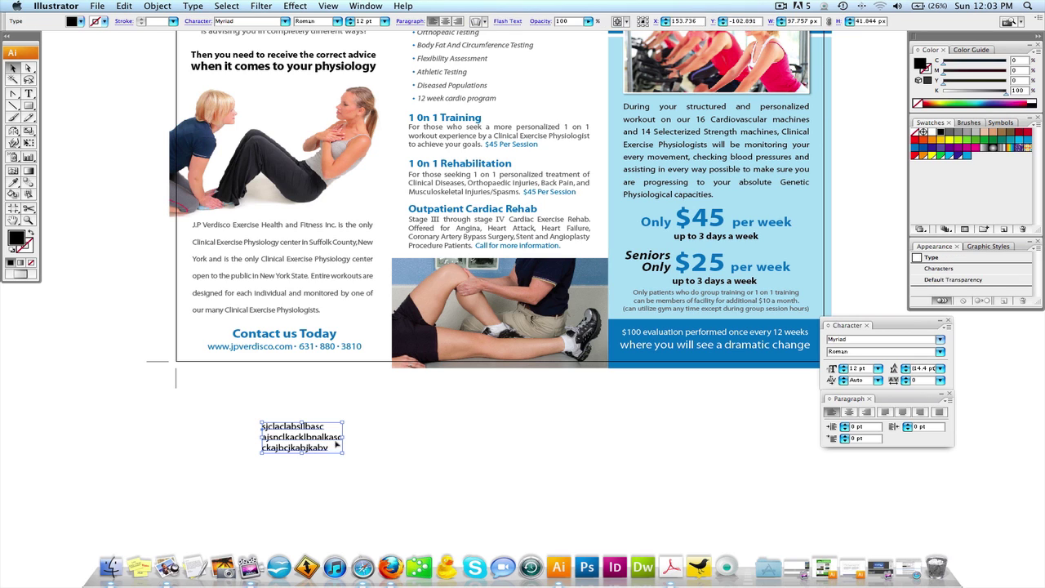
pyautogui.click(377, 446)
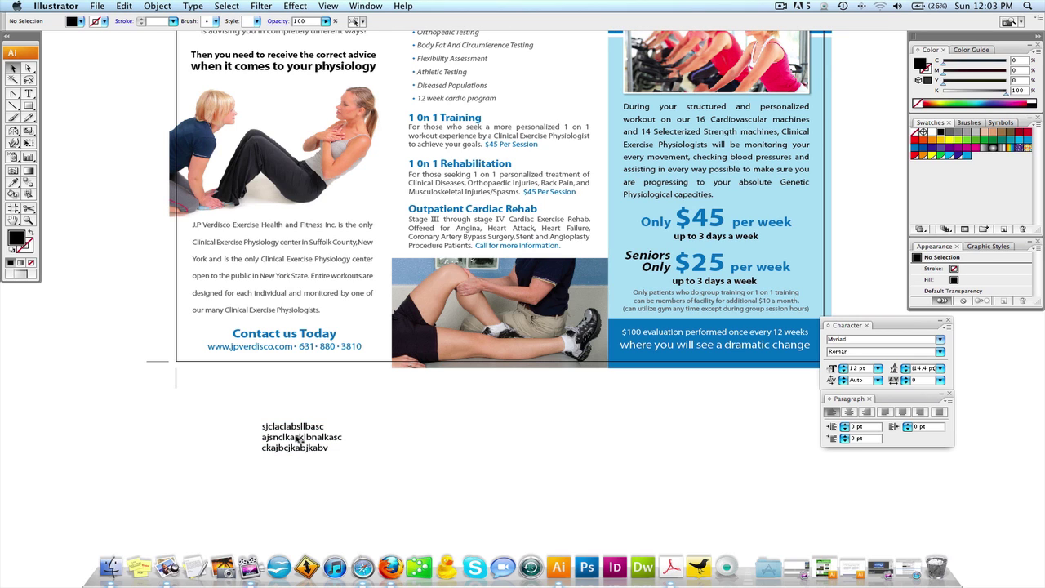
pyautogui.doubleClick(333, 446)
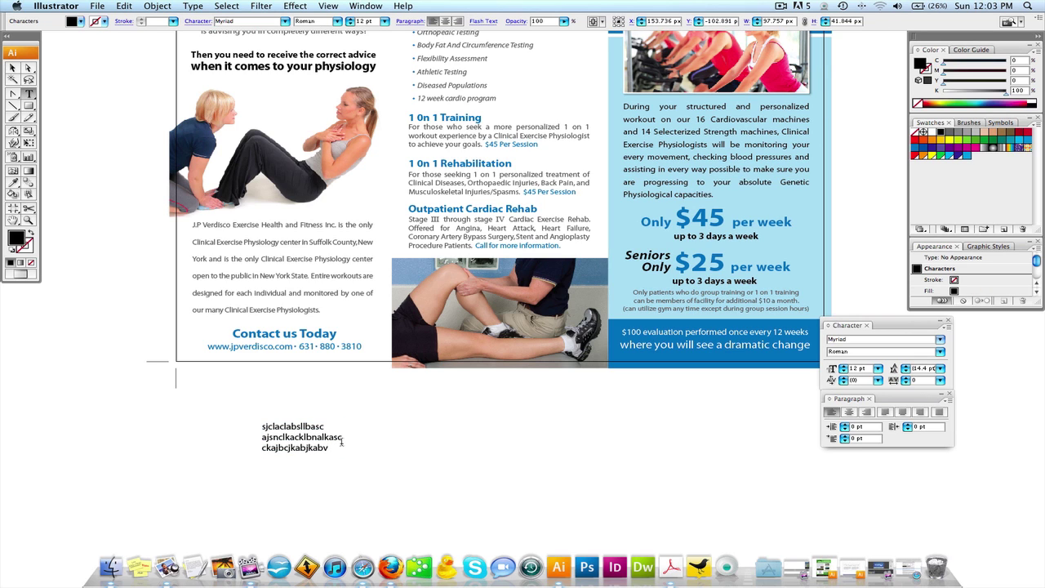
pyautogui.press('Escape')
pyautogui.press('super+shift+a')
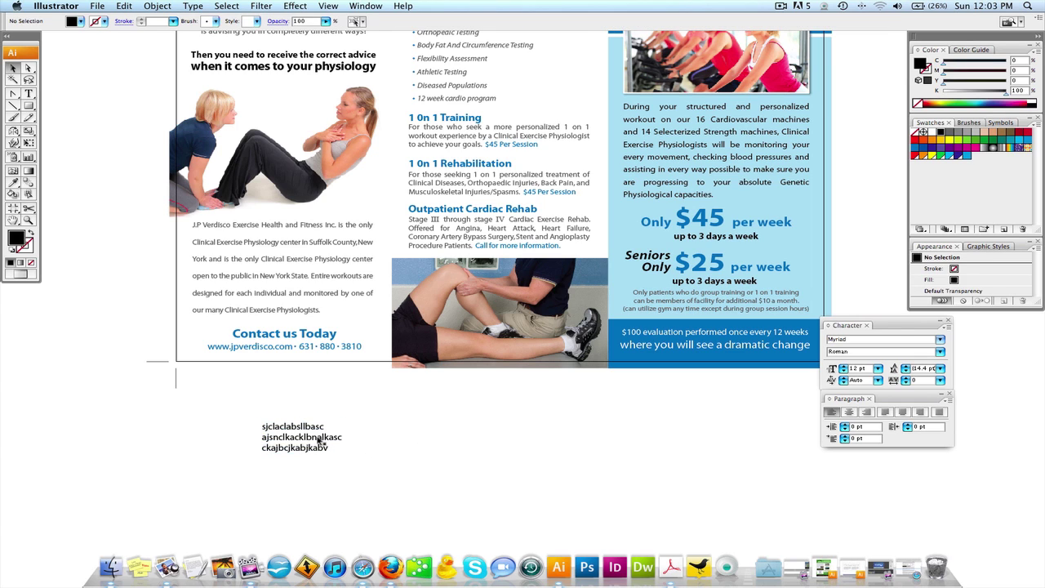
pyautogui.click(320, 442)
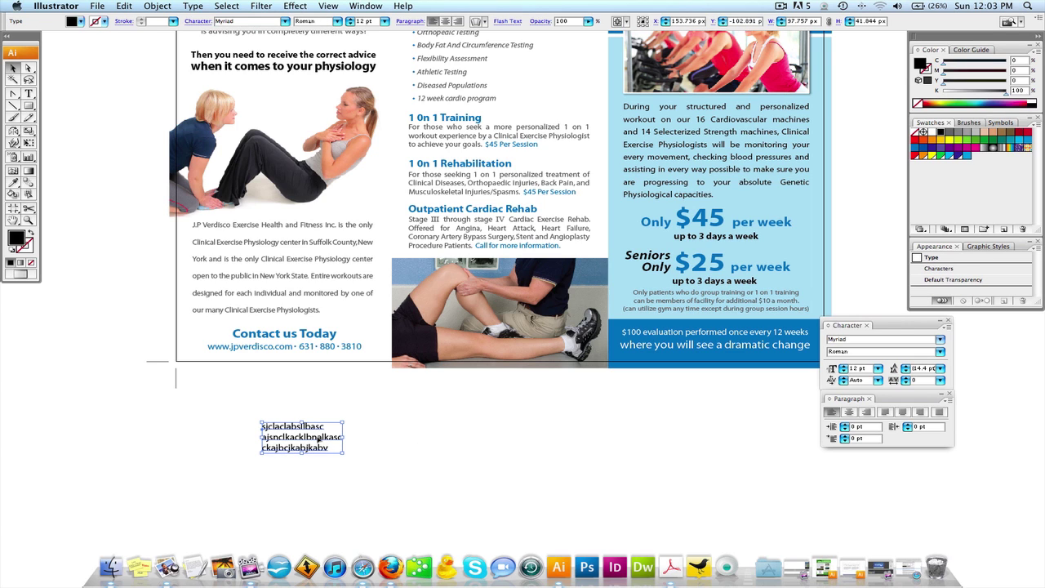
pyautogui.press('Delete')
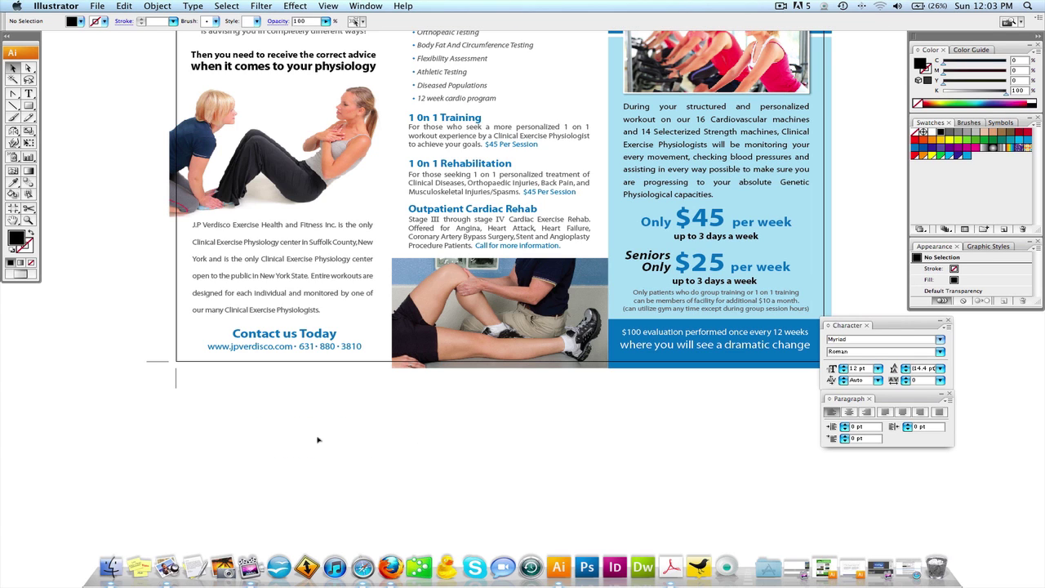
# Draw a text area below the brochure and paste the copied Lorem Ipsum paragraph into it
pyautogui.click(28, 93)
pyautogui.moveTo(260, 401); pyautogui.dragTo(562, 522)
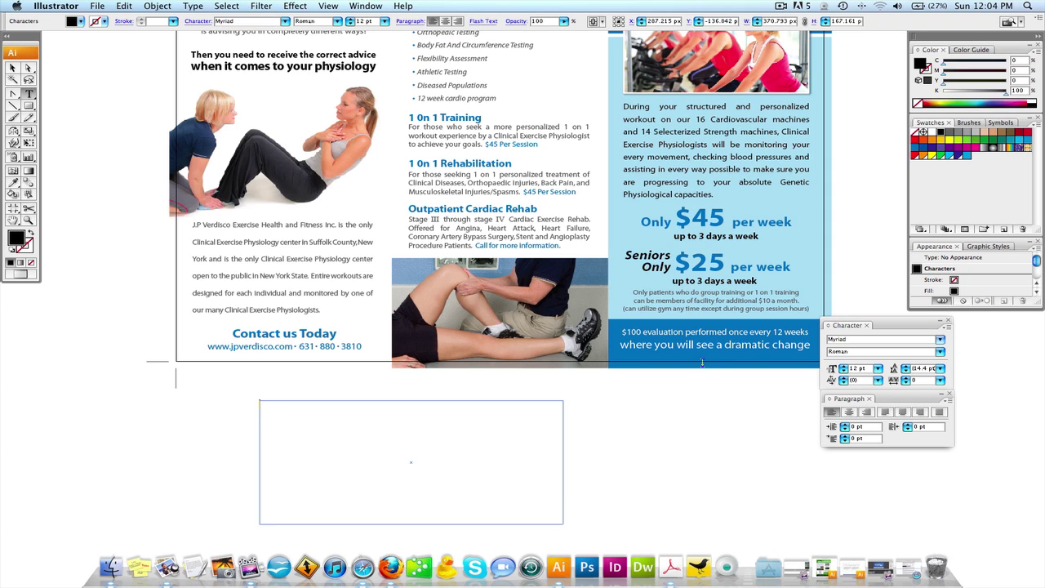
pyautogui.press('Escape')
pyautogui.press('super+v')
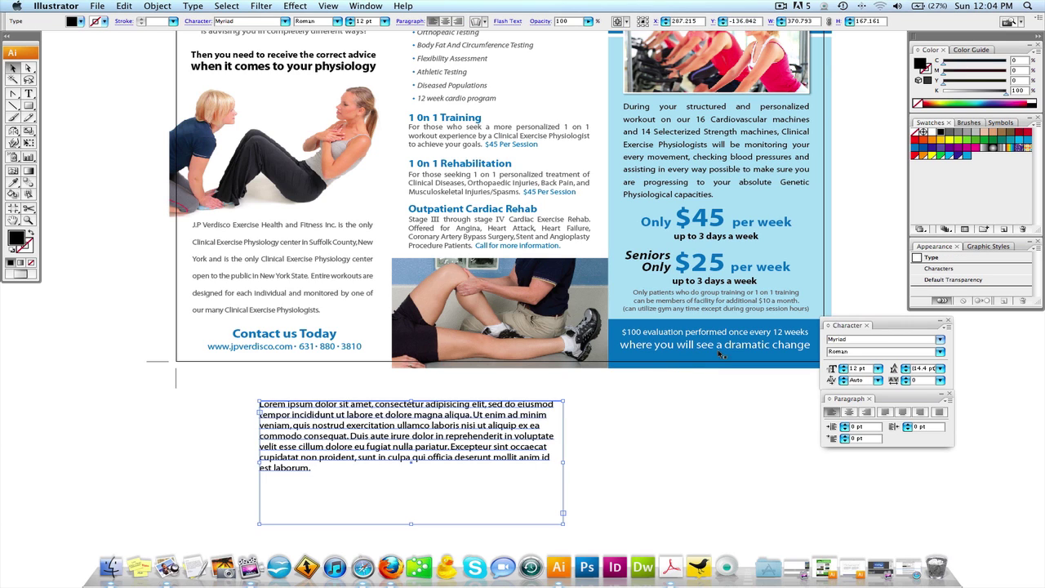
pyautogui.click(666, 428)
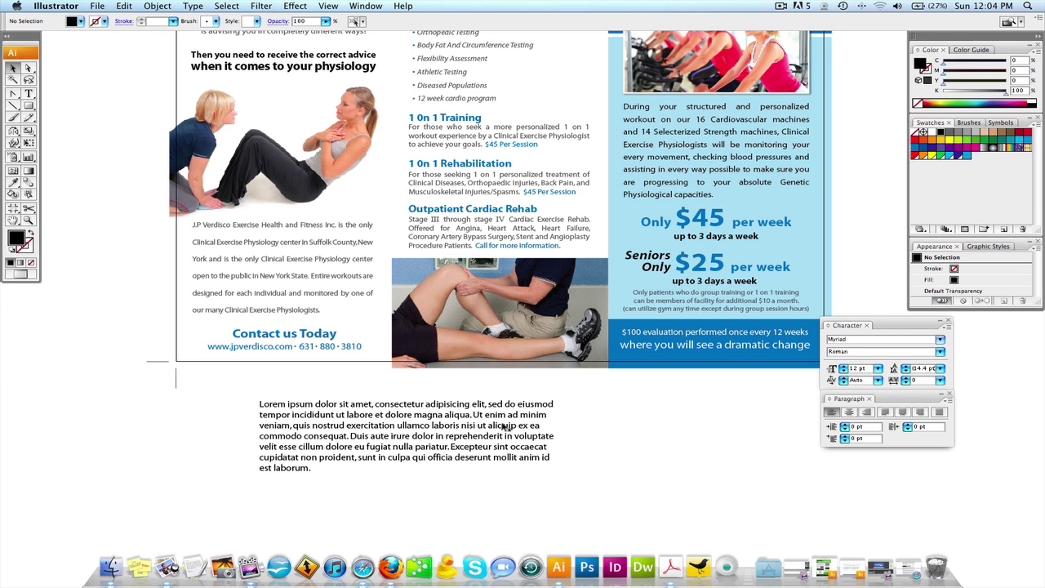
# Move the Lorem ipsum frame slightly lower and widen it
pyautogui.scroll(-2, 506, 426)
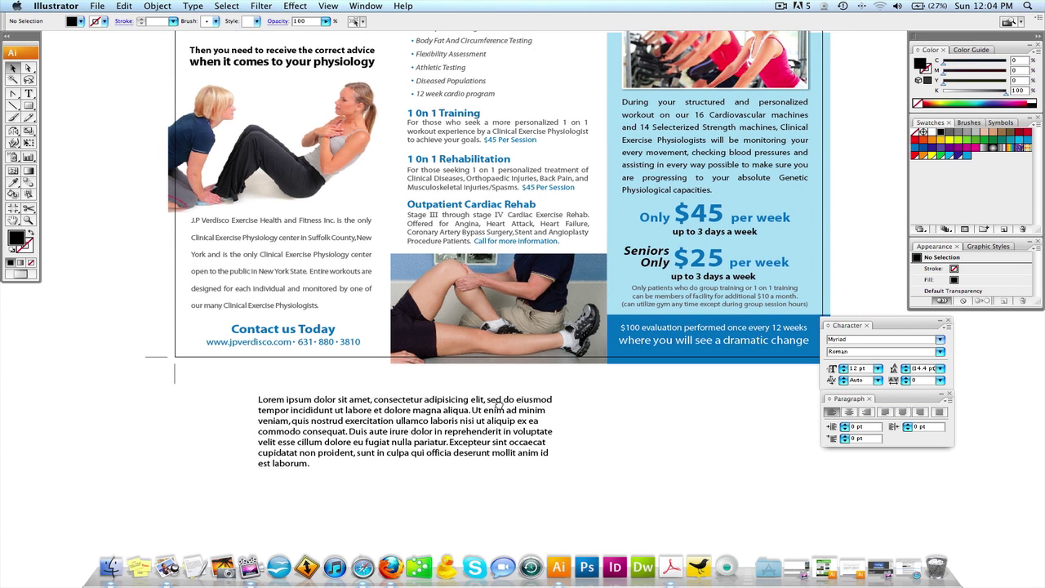
pyautogui.moveTo(496, 404); pyautogui.dragTo(474, 414)
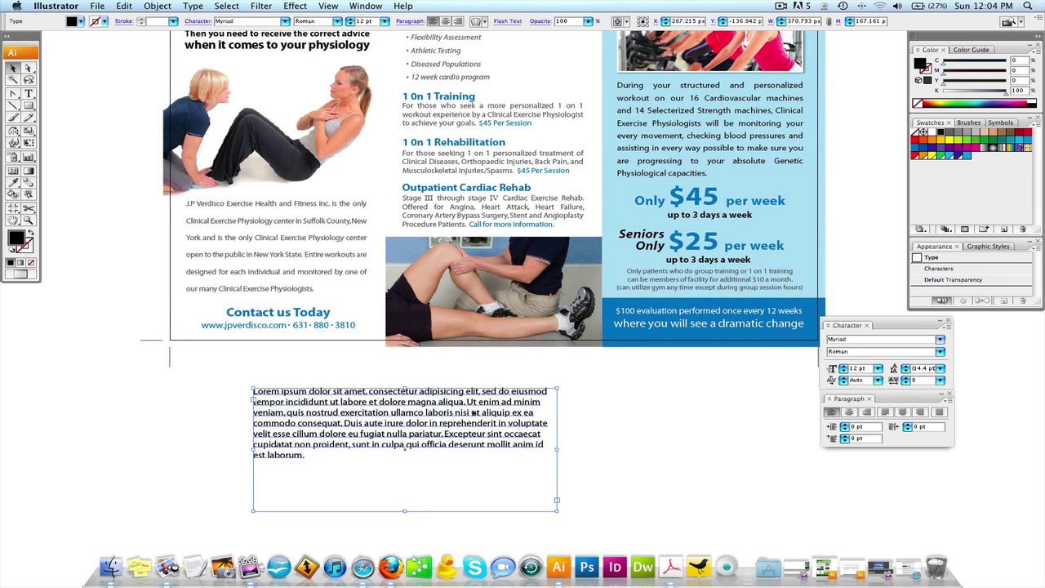
pyautogui.scroll(-3, 515, 412)
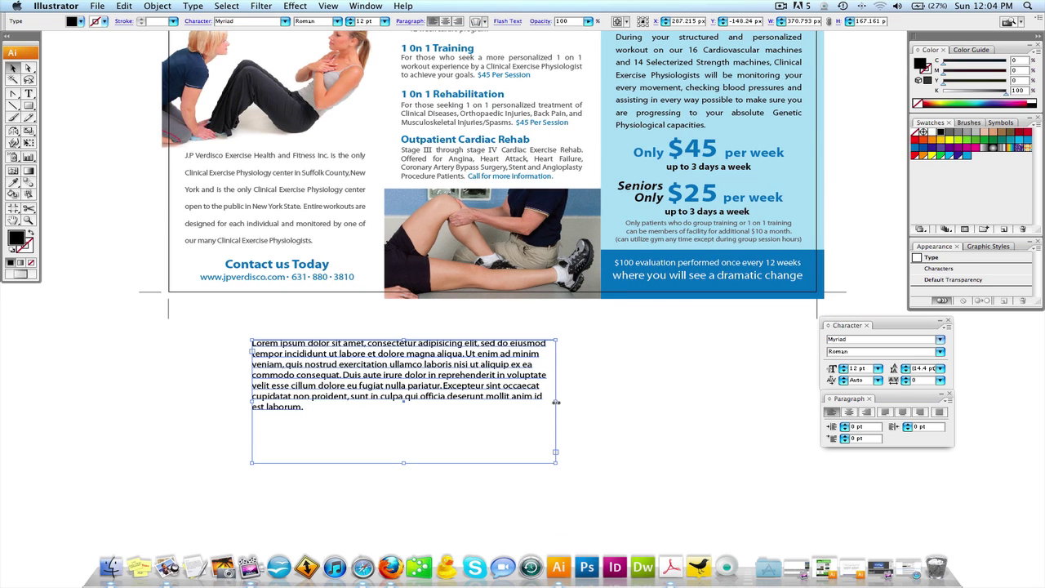
pyautogui.moveTo(555, 401); pyautogui.dragTo(286, 503)
pyautogui.moveTo(346, 434); pyautogui.dragTo(573, 422)
pyautogui.click(645, 425)
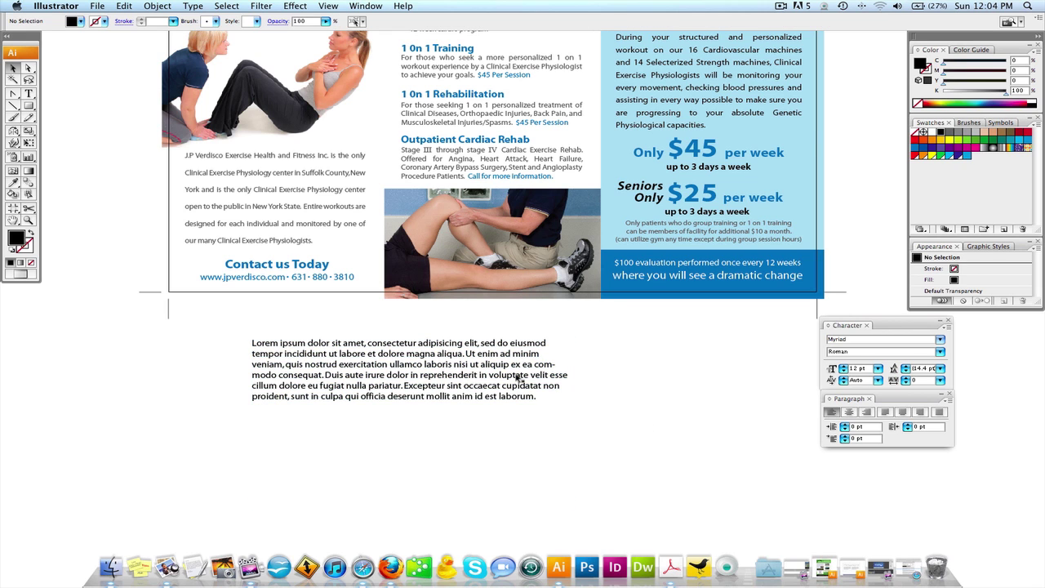
pyautogui.click(520, 378)
pyautogui.scroll(2, 604, 375)
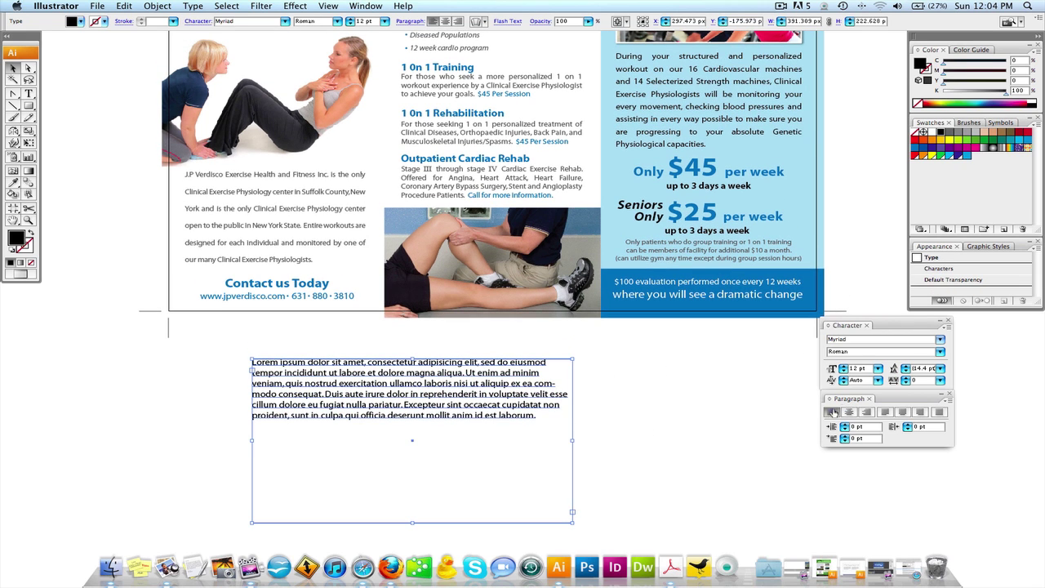
# Float the Paragraph panel, try left, center and right alignment, ending on Align Left
pyautogui.moveTo(892, 394); pyautogui.dragTo(664, 367)
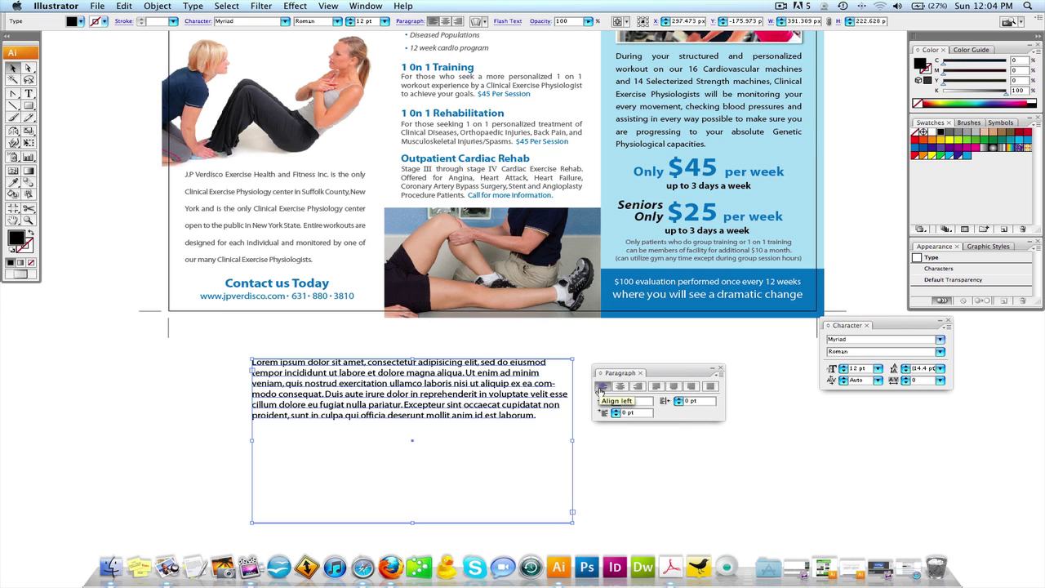
pyautogui.click(602, 391)
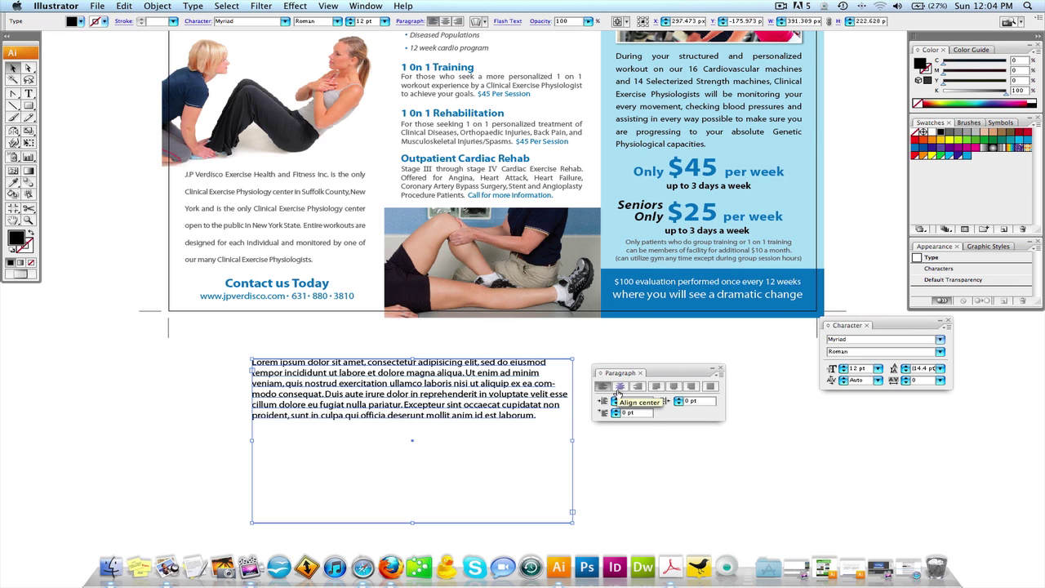
pyautogui.click(619, 387)
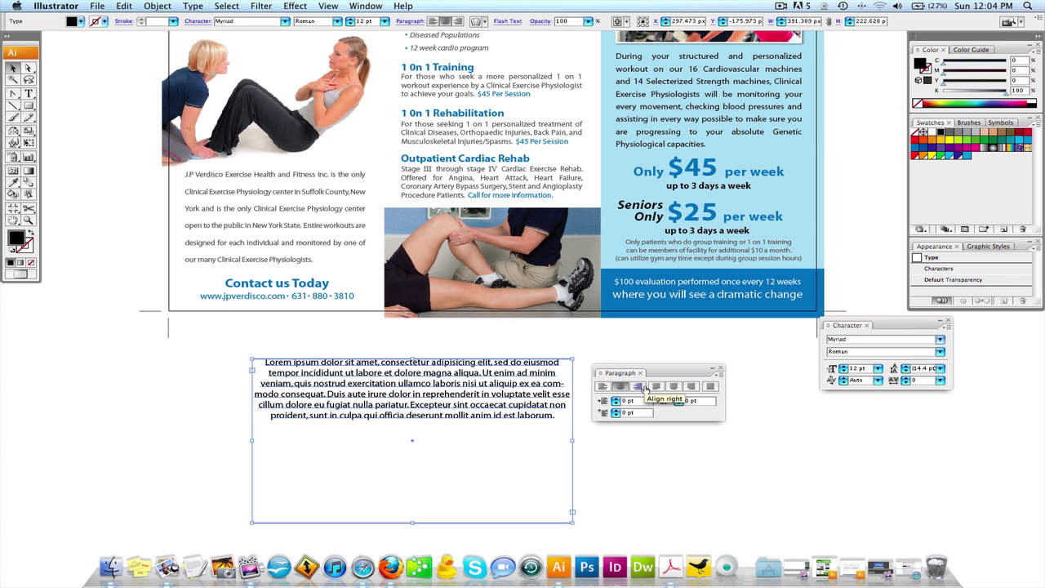
pyautogui.click(645, 387)
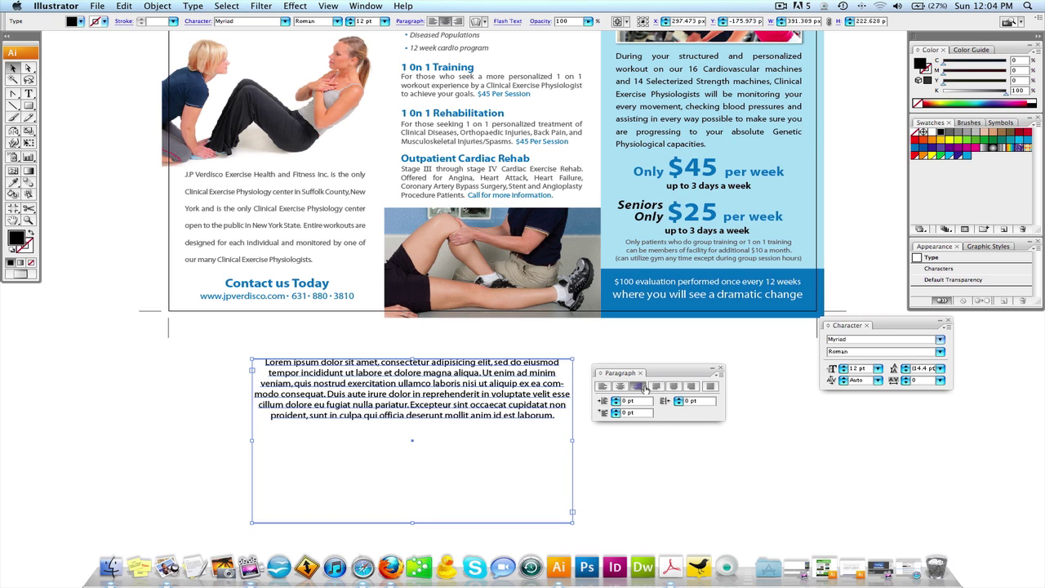
pyautogui.click(622, 388)
pyautogui.click(603, 386)
pyautogui.click(620, 387)
pyautogui.click(637, 386)
pyautogui.click(600, 387)
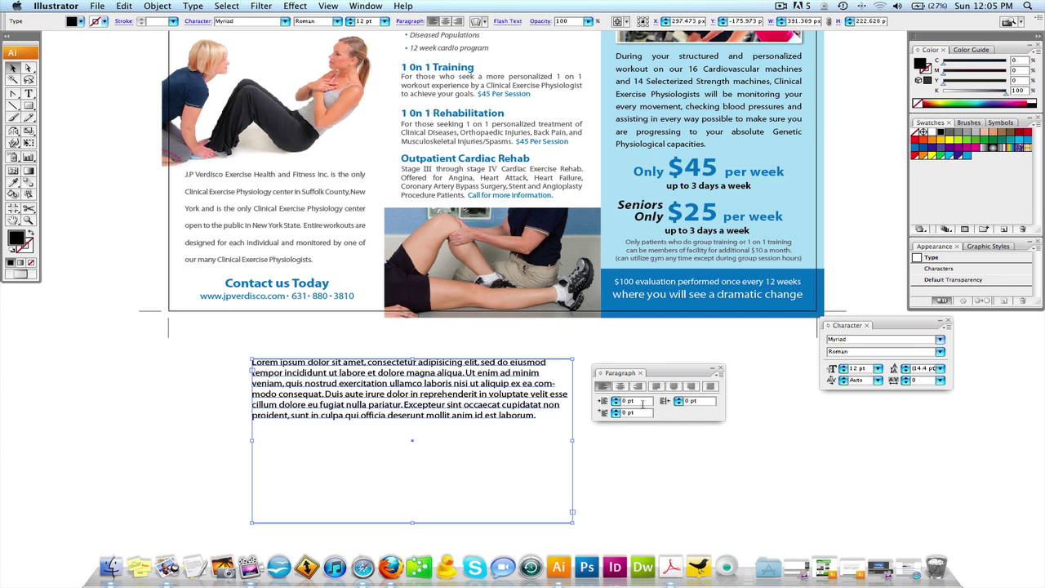
# Compare the four Justify options on the Lorem ipsum paragraph, settling on Justify All Lines
pyautogui.click(656, 387)
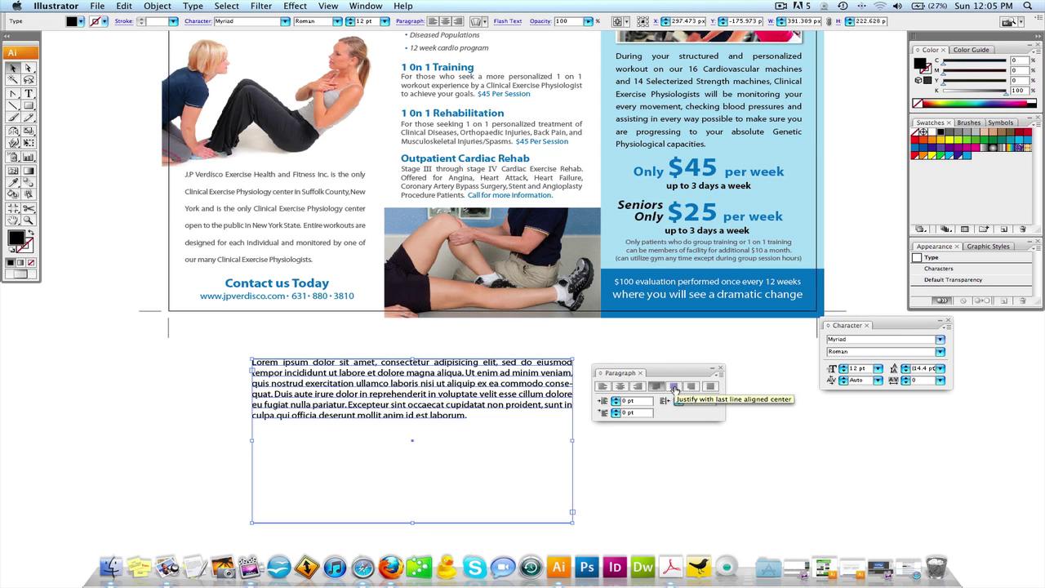
pyautogui.click(674, 387)
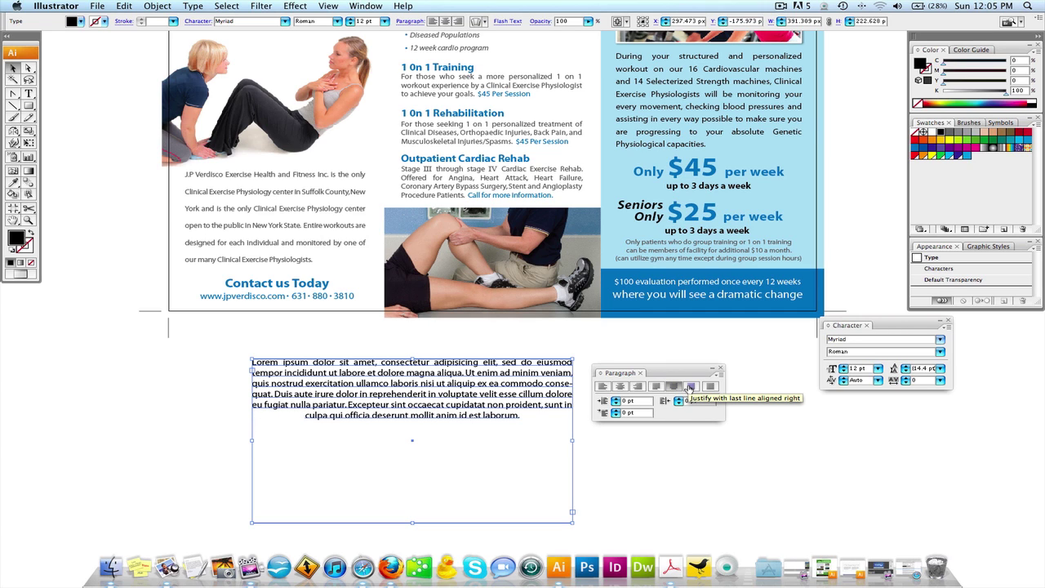
pyautogui.click(690, 387)
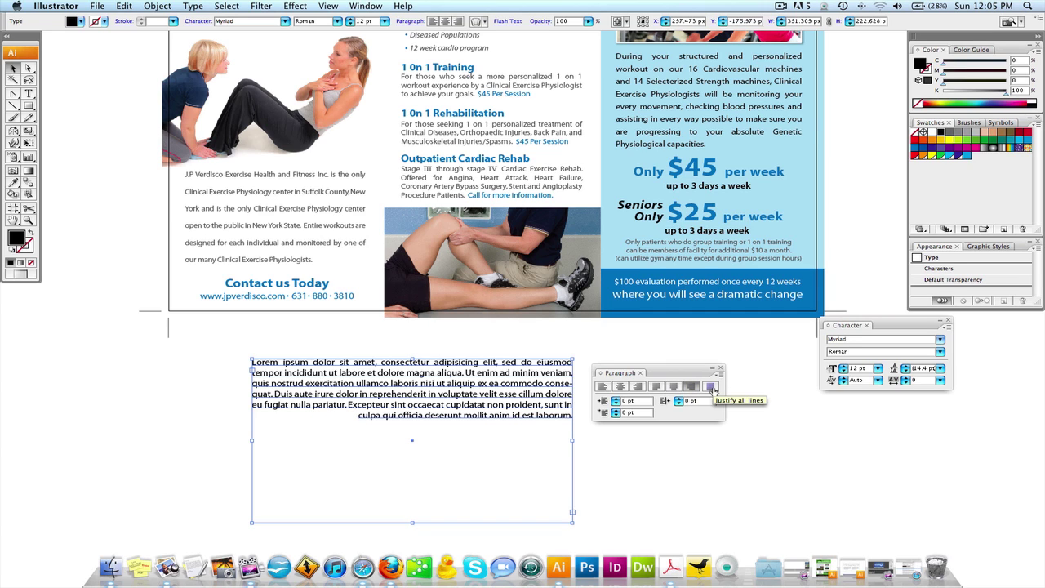
pyautogui.click(712, 387)
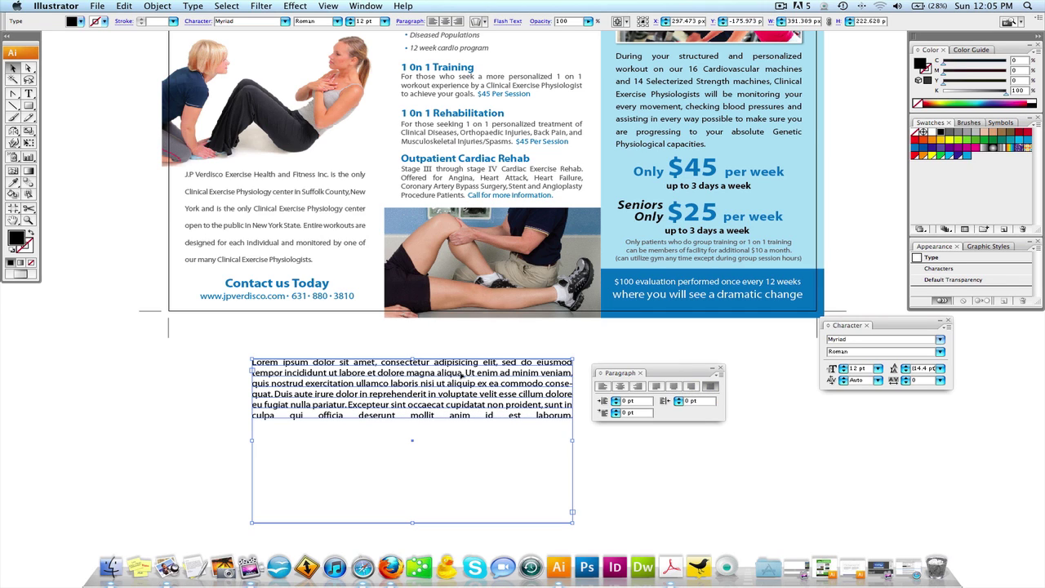
pyautogui.click(175, 416)
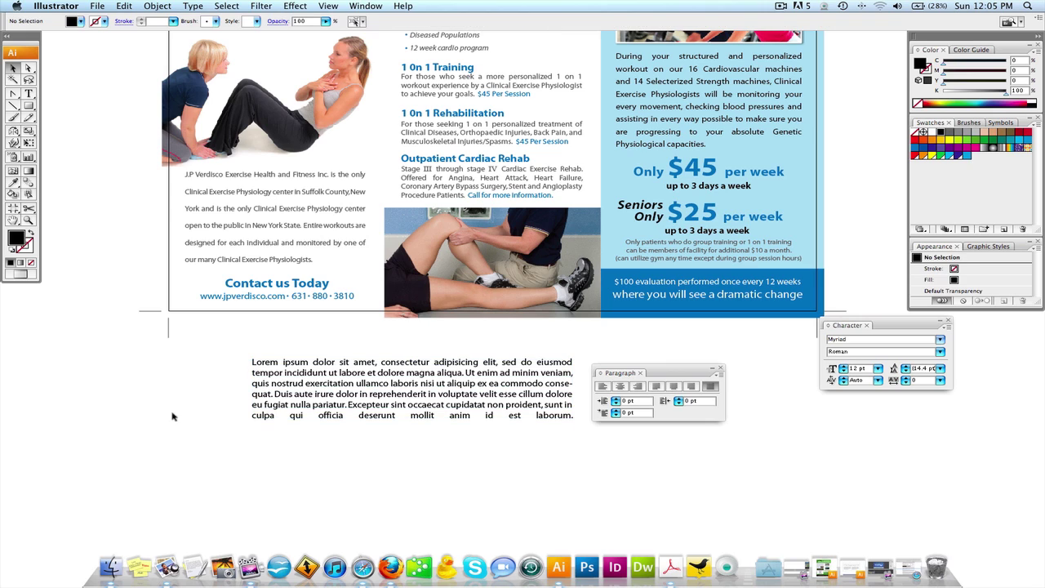
pyautogui.click(656, 386)
pyautogui.click(567, 408)
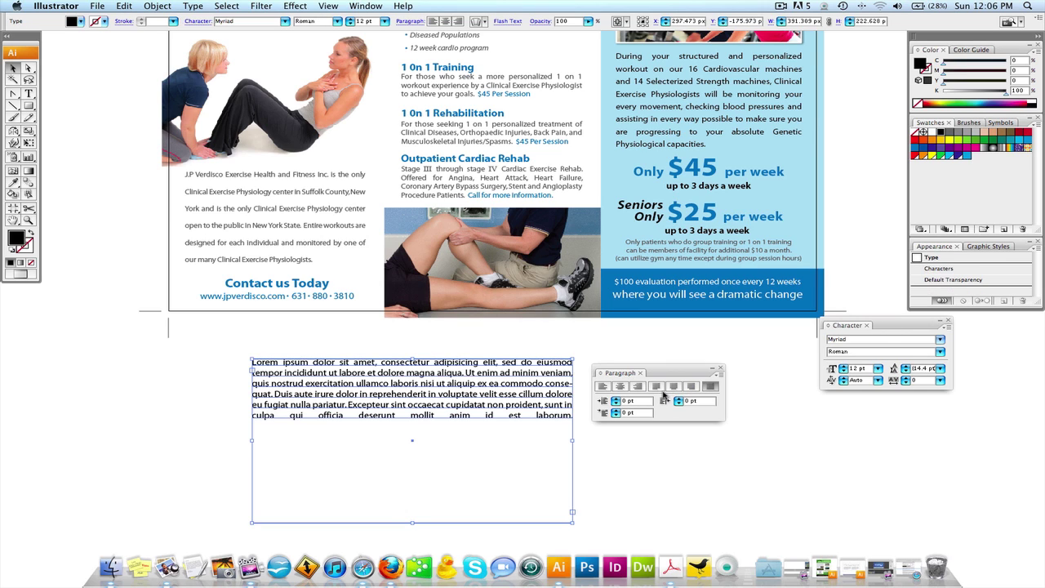
pyautogui.click(657, 389)
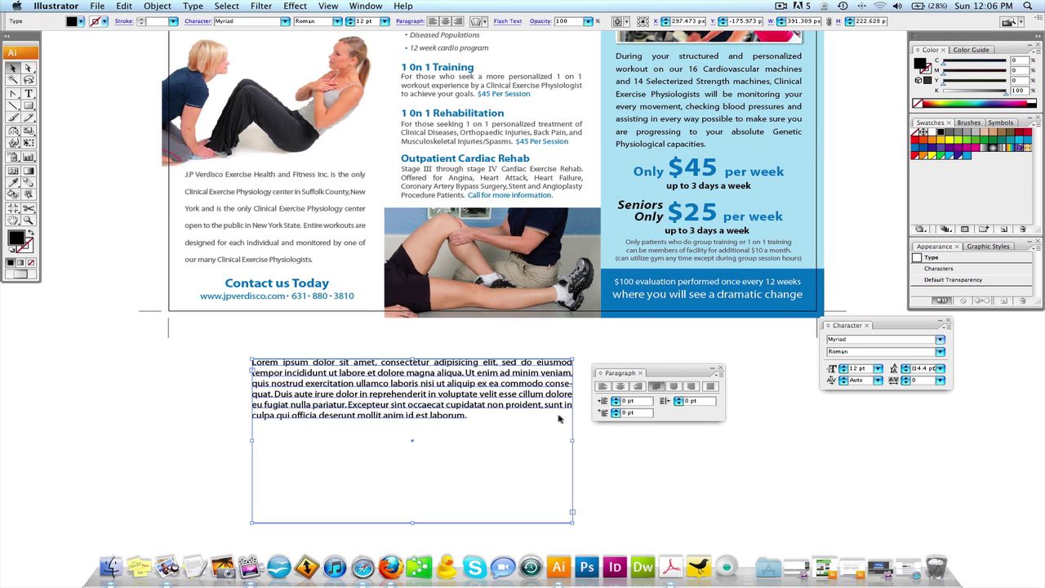
pyautogui.click(709, 387)
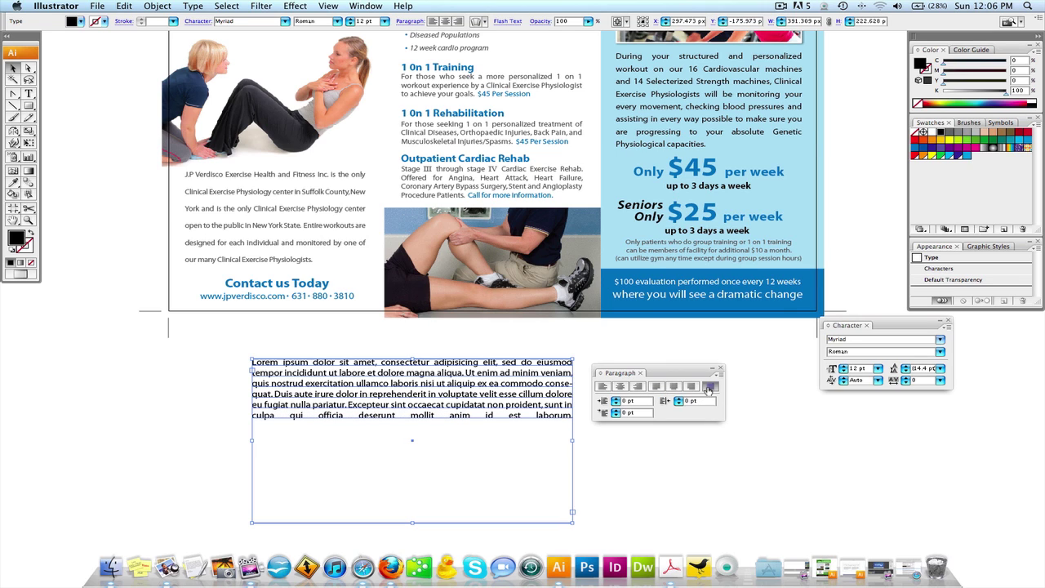
# Try and undo a line break after 'proident,', then dock the Character panel under Paragraph
pyautogui.click(544, 406)
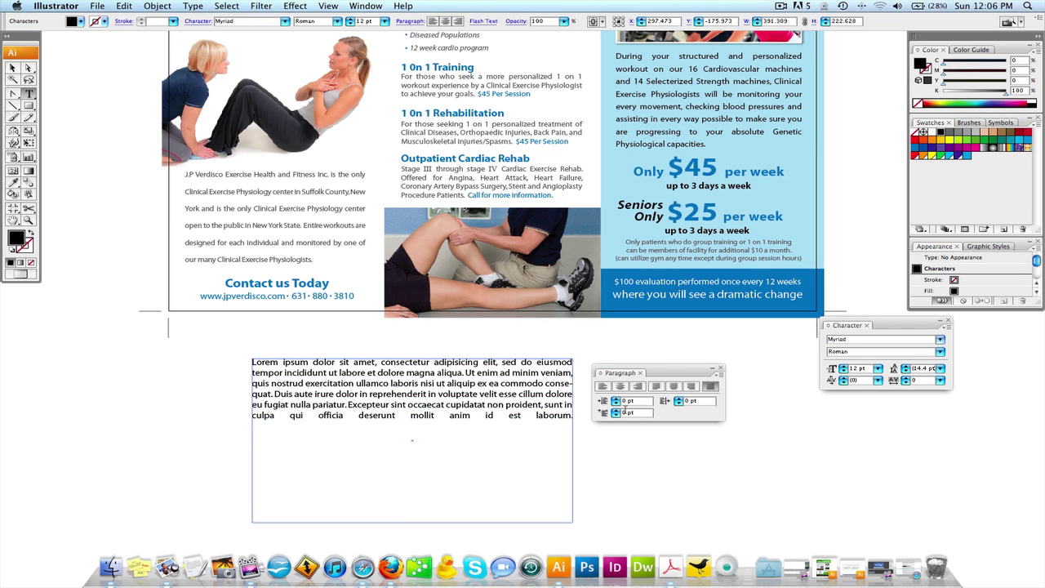
pyautogui.press('Return')
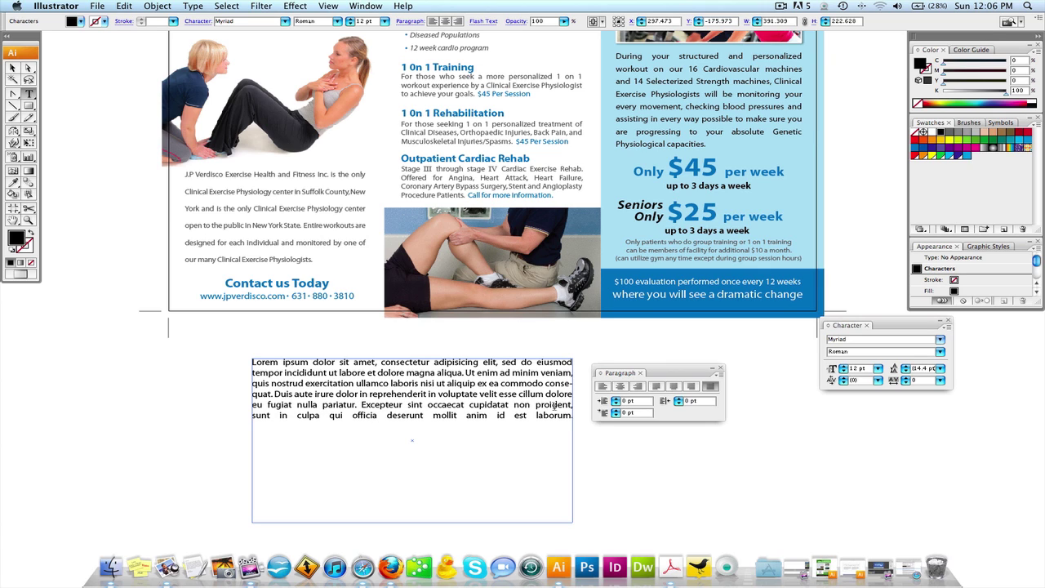
pyautogui.press('Return')
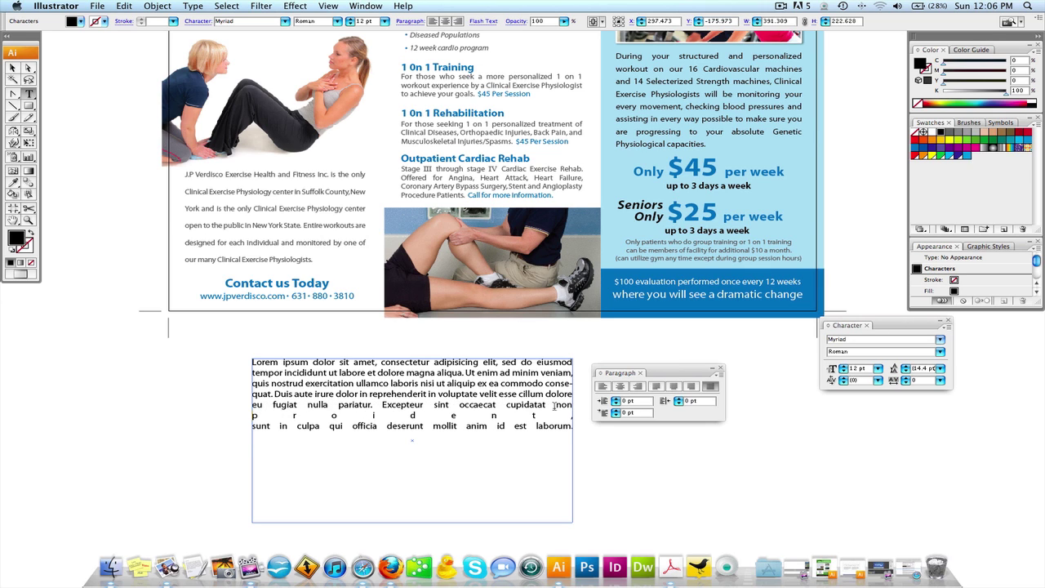
pyautogui.press('BackSpace')
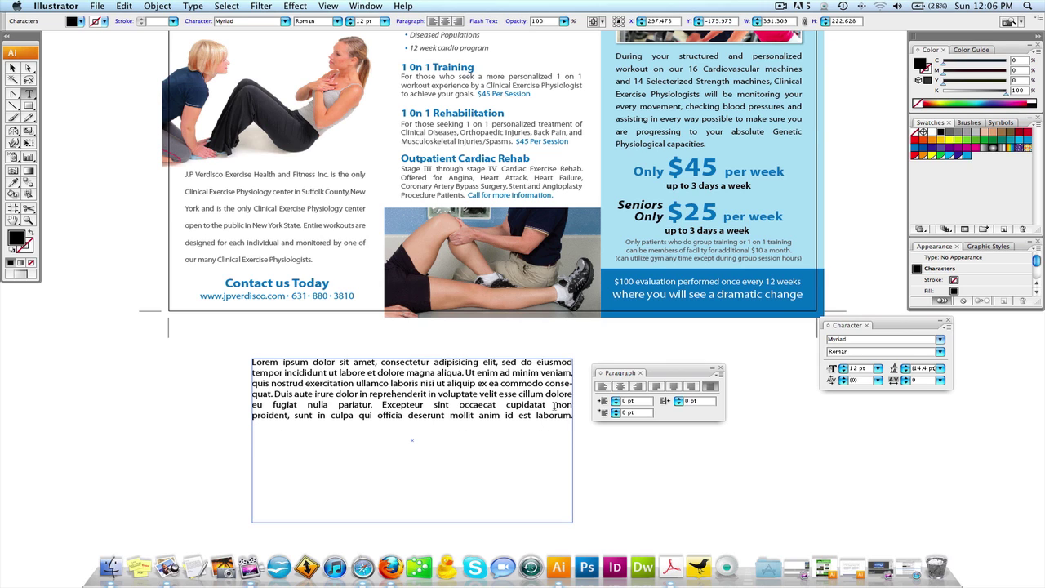
pyautogui.press('Escape')
pyautogui.press('super+z')
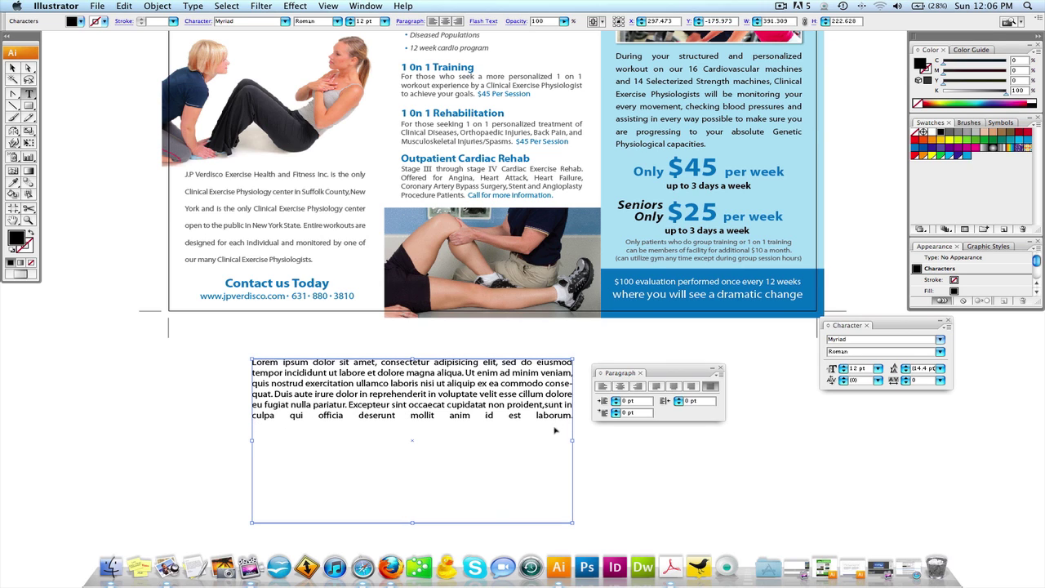
pyautogui.press('shift+super+z')
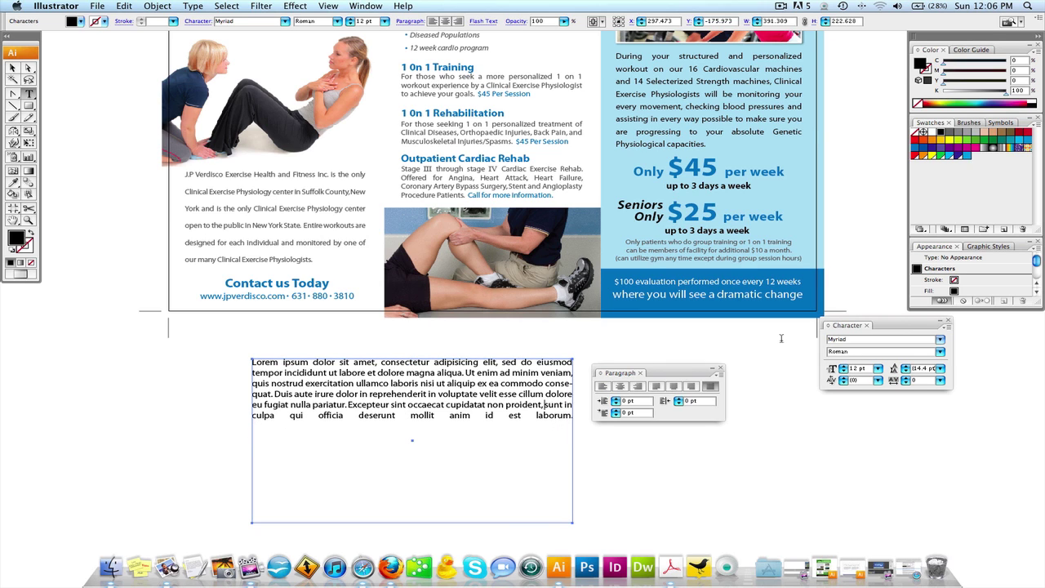
pyautogui.moveTo(899, 325); pyautogui.dragTo(673, 428)
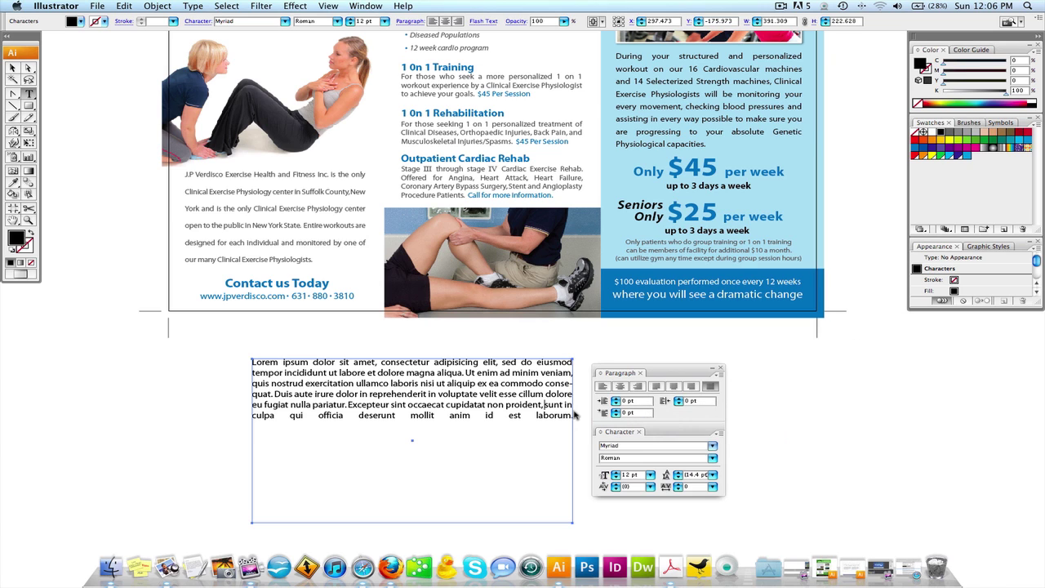
# Select the whole Lorem ipsum paragraph, justify all lines and try widening its tracking
pyautogui.doubleClick(495, 404)
pyautogui.press('super+shift+j')
pyautogui.press('super+a')
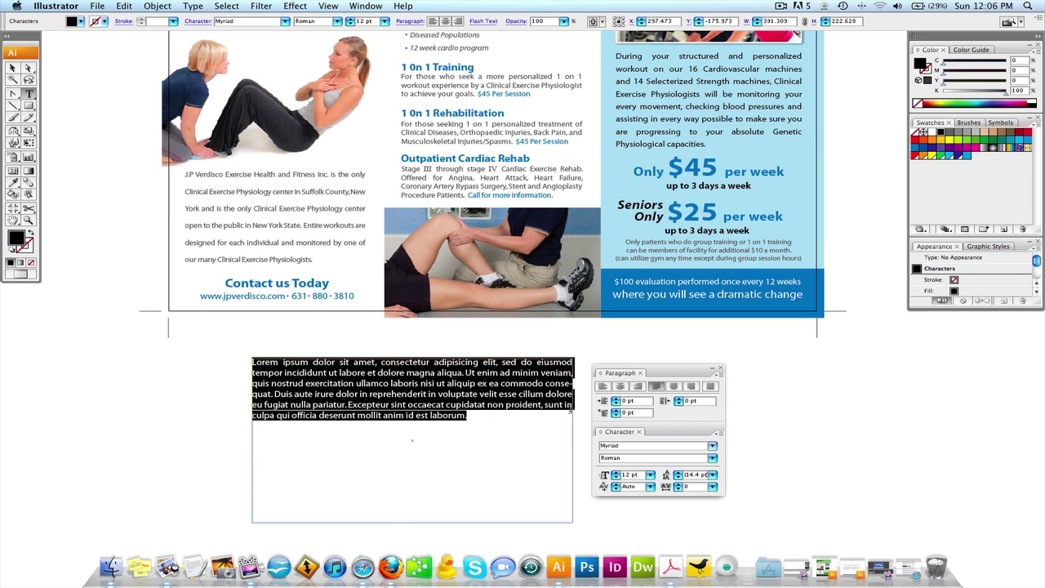
pyautogui.click(711, 387)
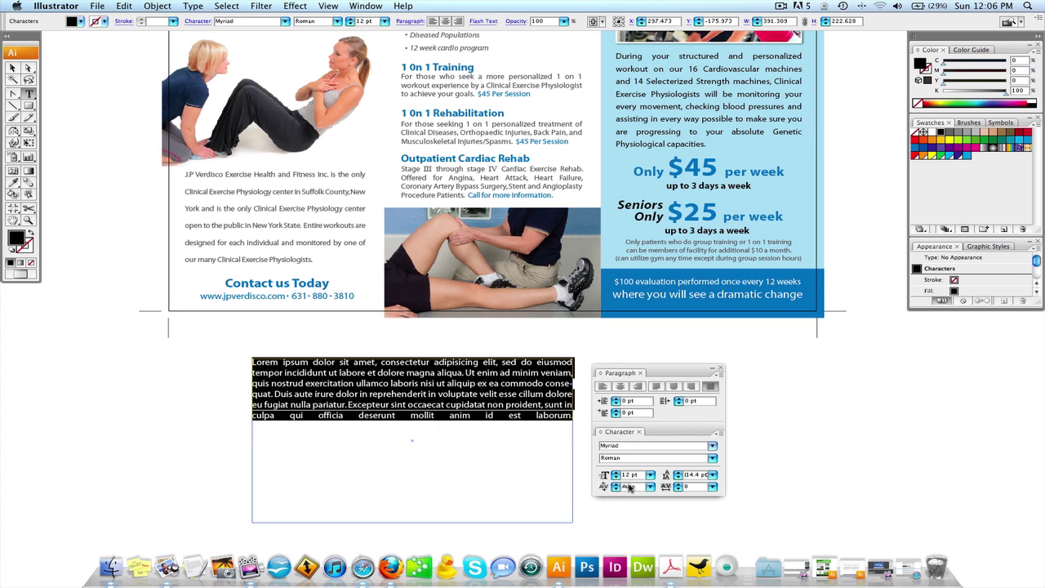
pyautogui.click(677, 484)
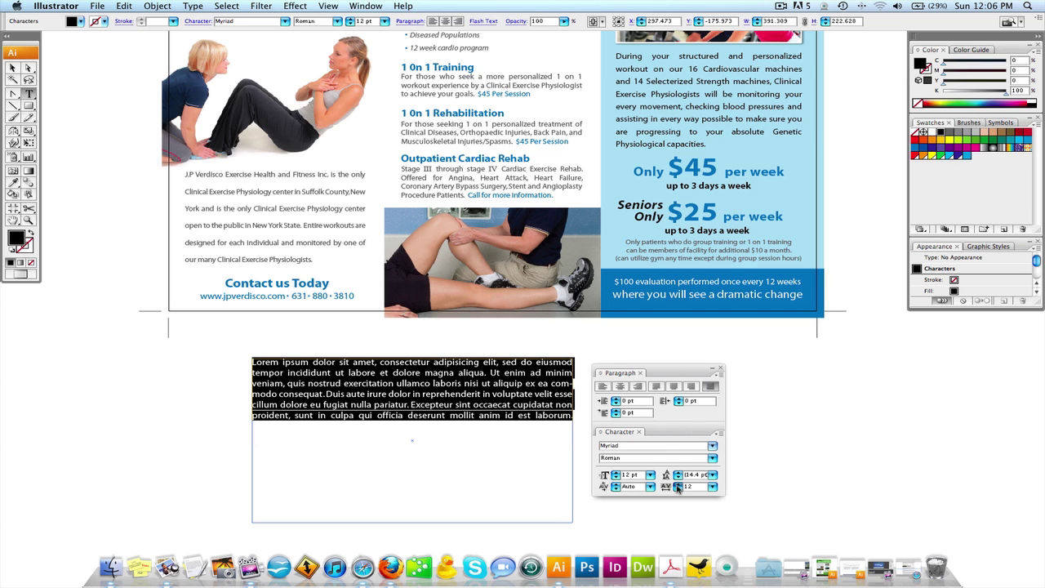
pyautogui.click(677, 484)
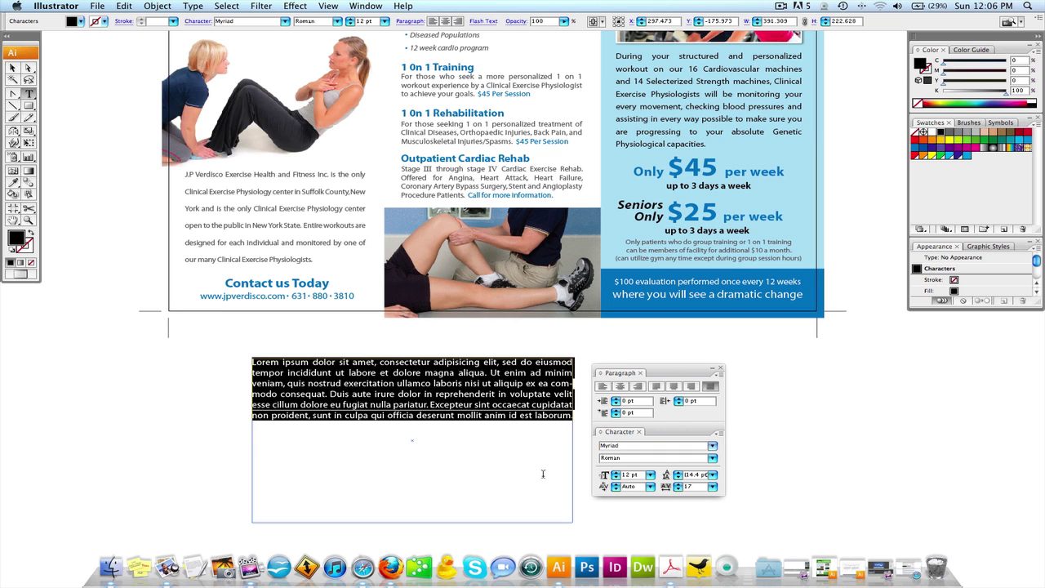
pyautogui.press('Escape')
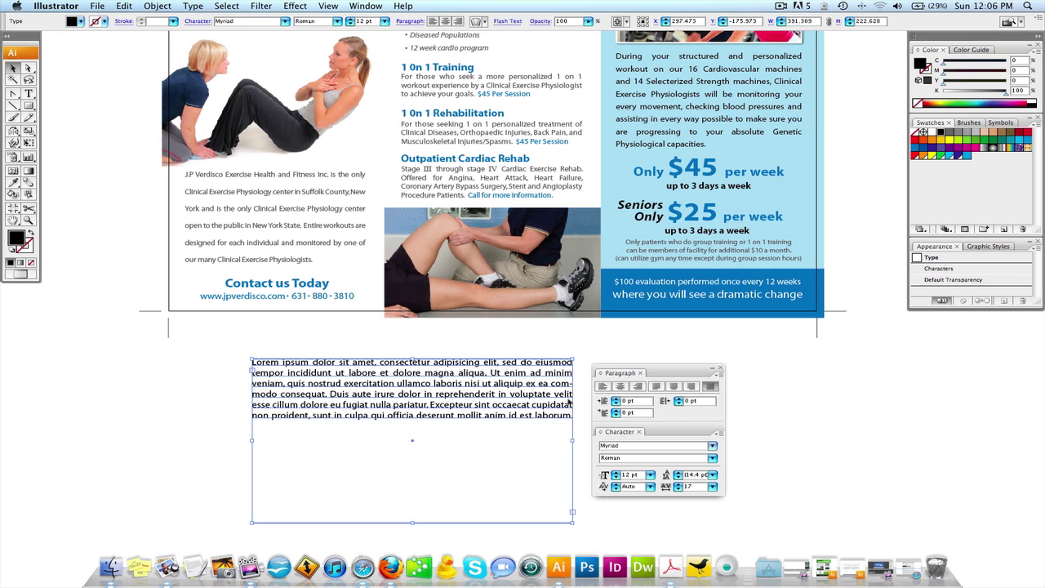
# Set the paragraph's tracking to -1 and justify it with the last line flush left
pyautogui.doubleClick(538, 364)
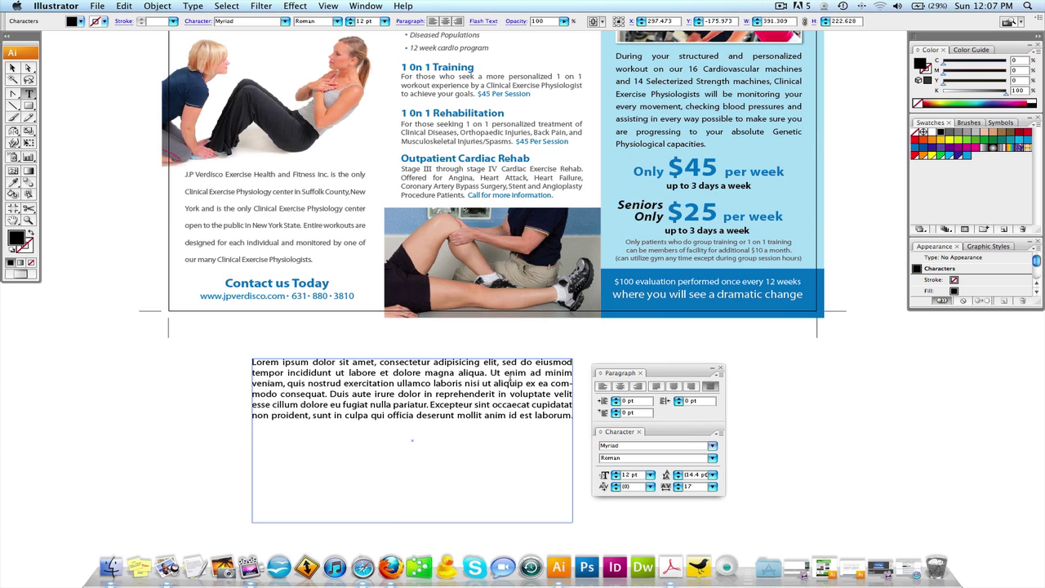
pyautogui.press('super+a')
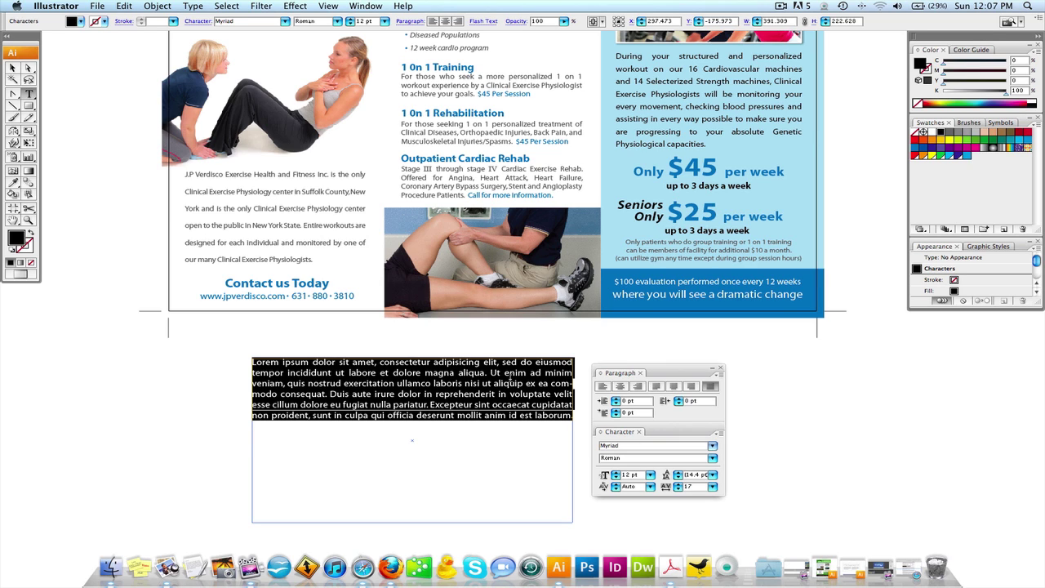
pyautogui.click(677, 489)
pyautogui.click(677, 489)
pyautogui.click(678, 489)
pyautogui.click(677, 490)
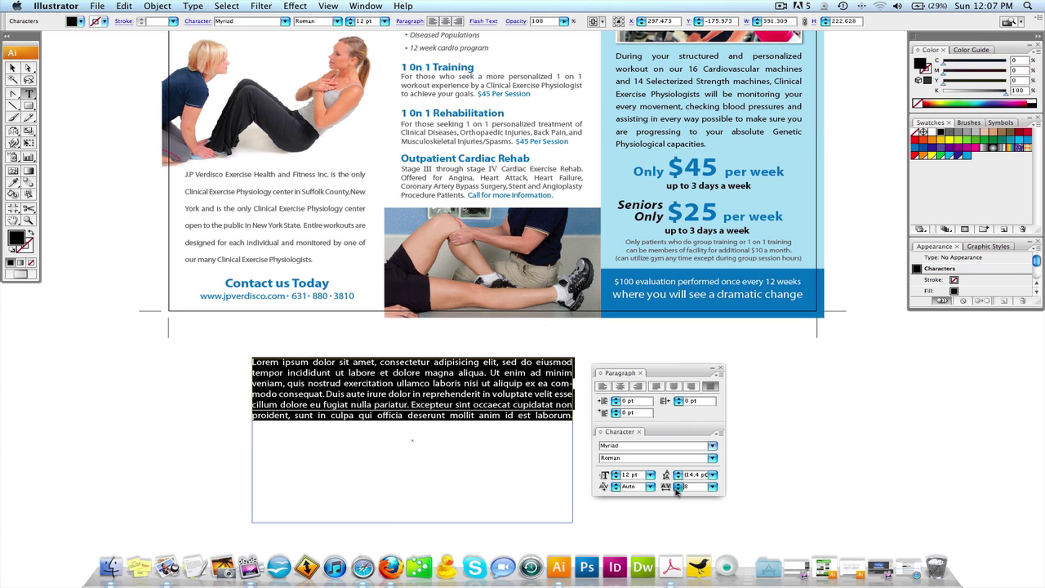
pyautogui.click(677, 489)
pyautogui.click(677, 489)
pyautogui.click(677, 489)
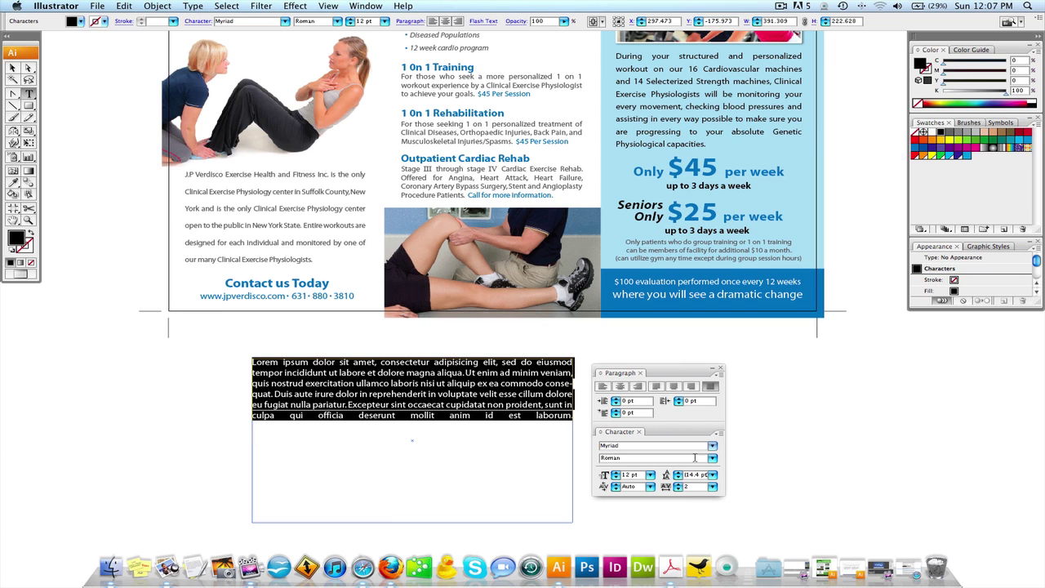
pyautogui.click(677, 489)
pyautogui.click(677, 489)
pyautogui.click(678, 489)
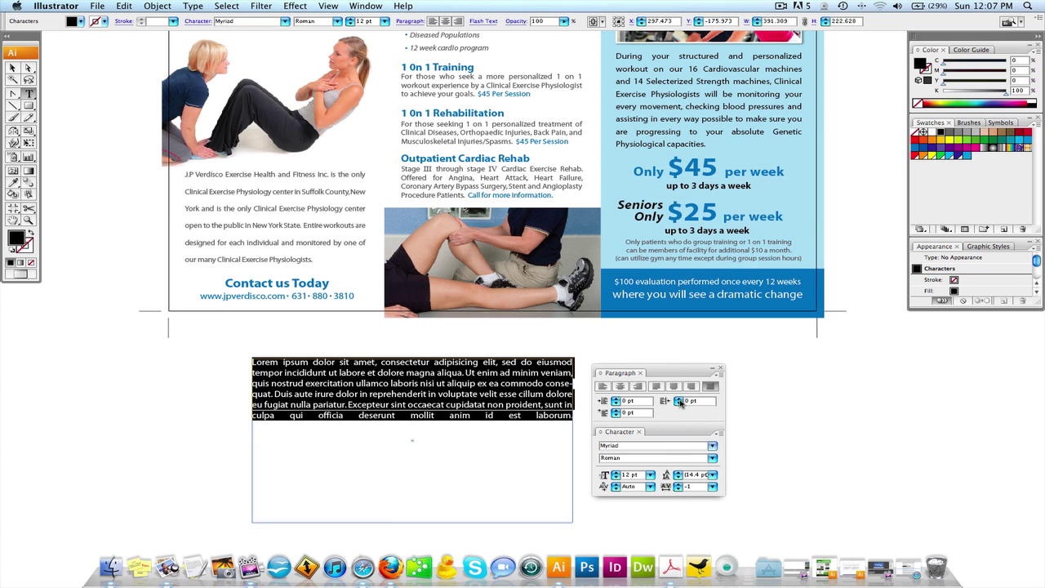
pyautogui.click(658, 386)
pyautogui.click(12, 68)
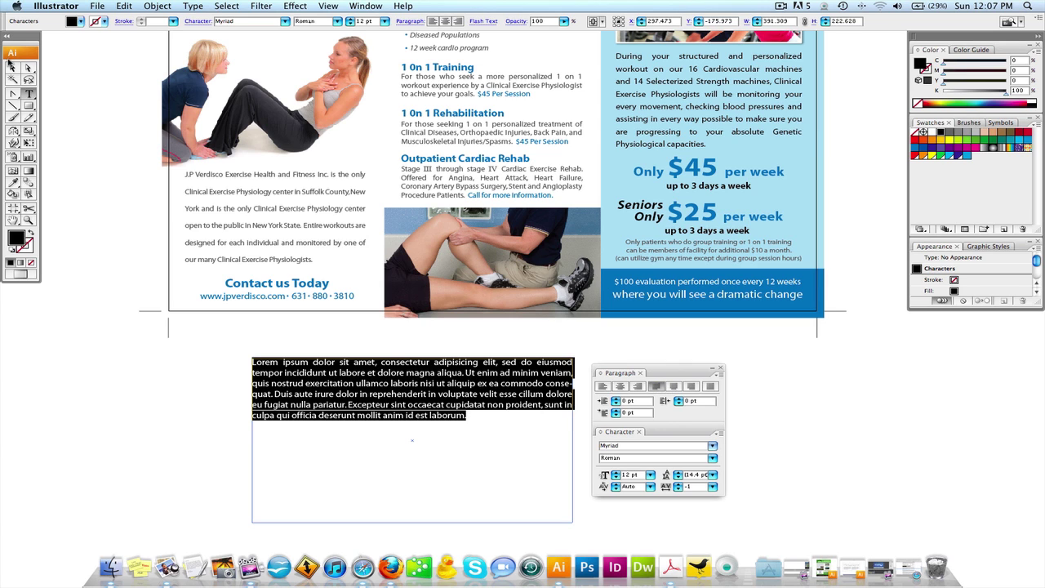
# Left-align the Lorem ipsum paragraph using the Type tool
pyautogui.click(211, 362)
pyautogui.press('t')
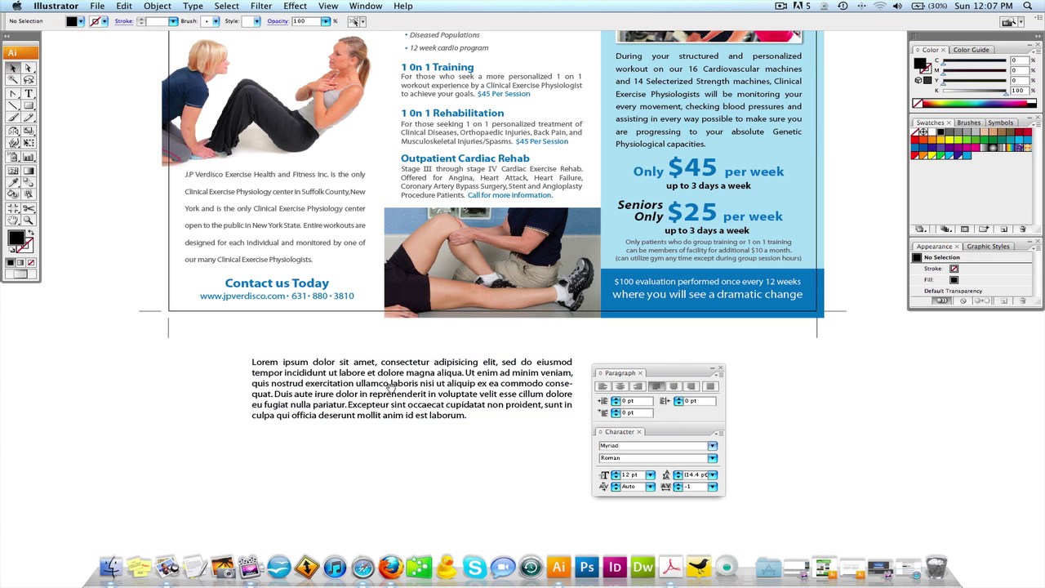
pyautogui.click(391, 386)
pyautogui.click(603, 386)
pyautogui.moveTo(521, 373); pyautogui.dragTo(457, 373)
pyautogui.press('Escape')
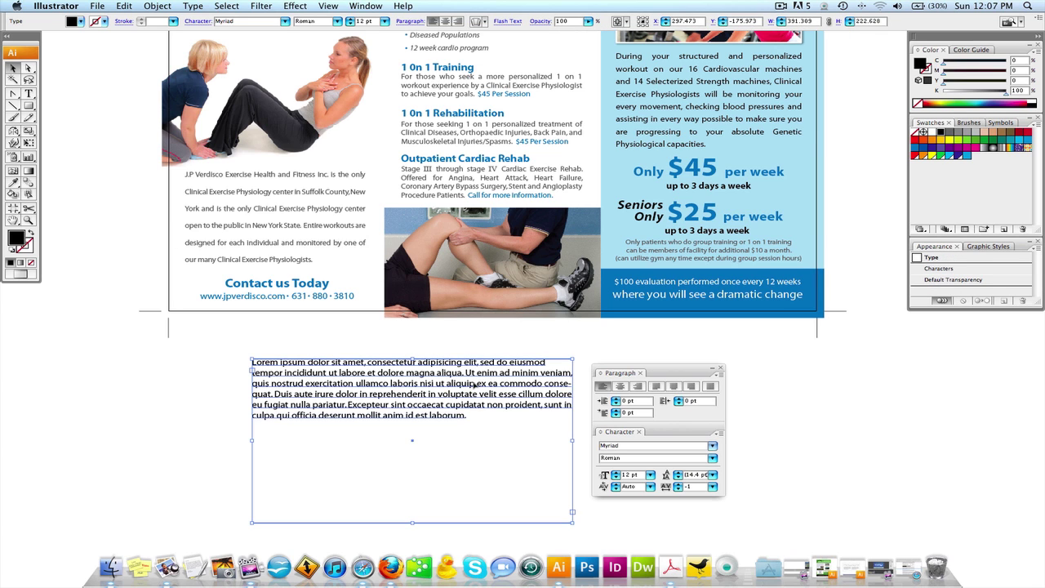
# Narrow the frame to 344.2 px, shift it left, and justify with last line flush left
pyautogui.moveTo(572, 443); pyautogui.dragTo(537, 438)
pyautogui.click(566, 437)
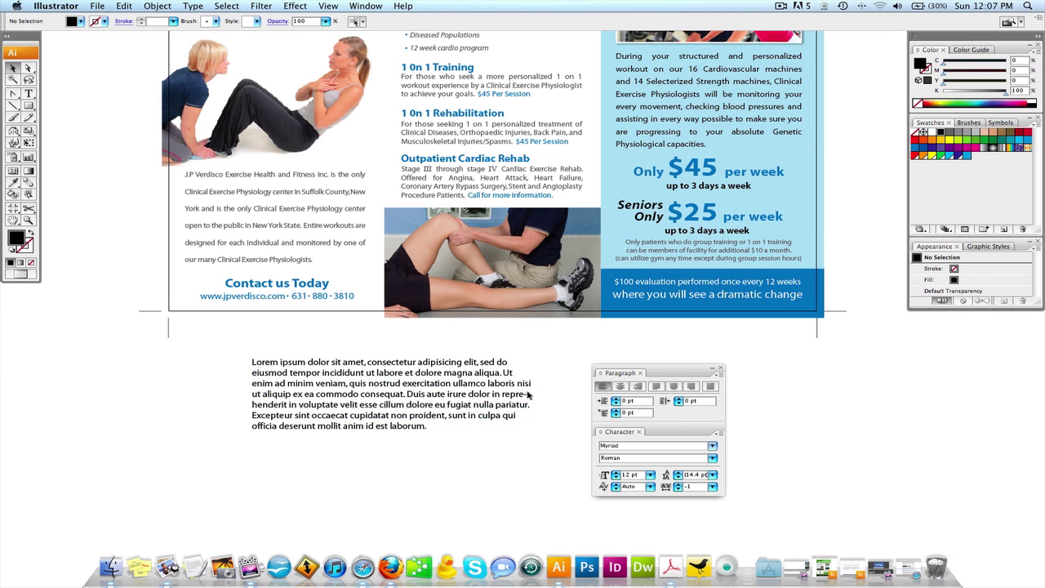
pyautogui.moveTo(480, 378); pyautogui.dragTo(421, 378)
pyautogui.click(539, 379)
pyautogui.scroll(-2, 539, 379)
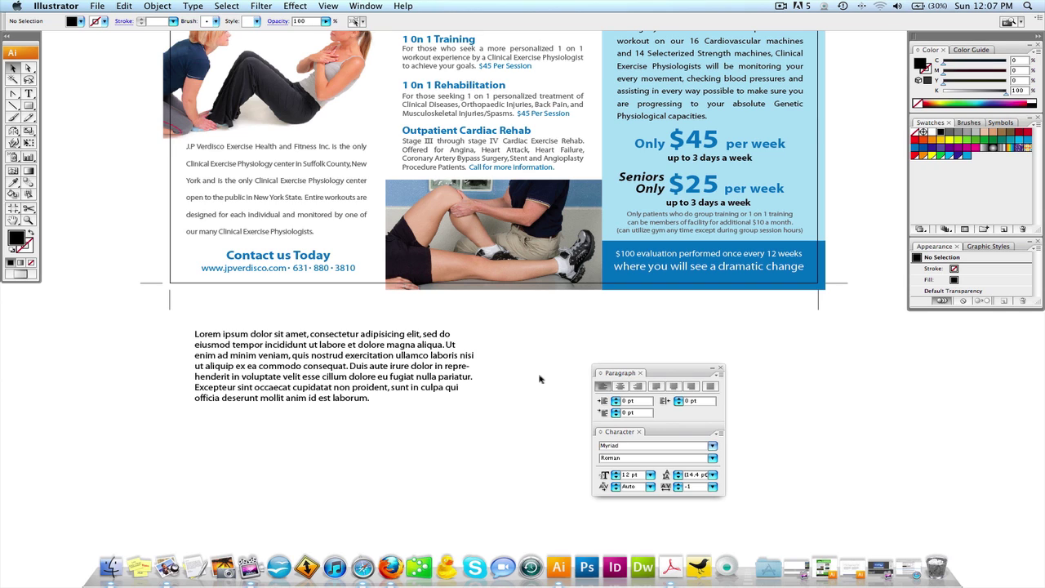
pyautogui.click(441, 372)
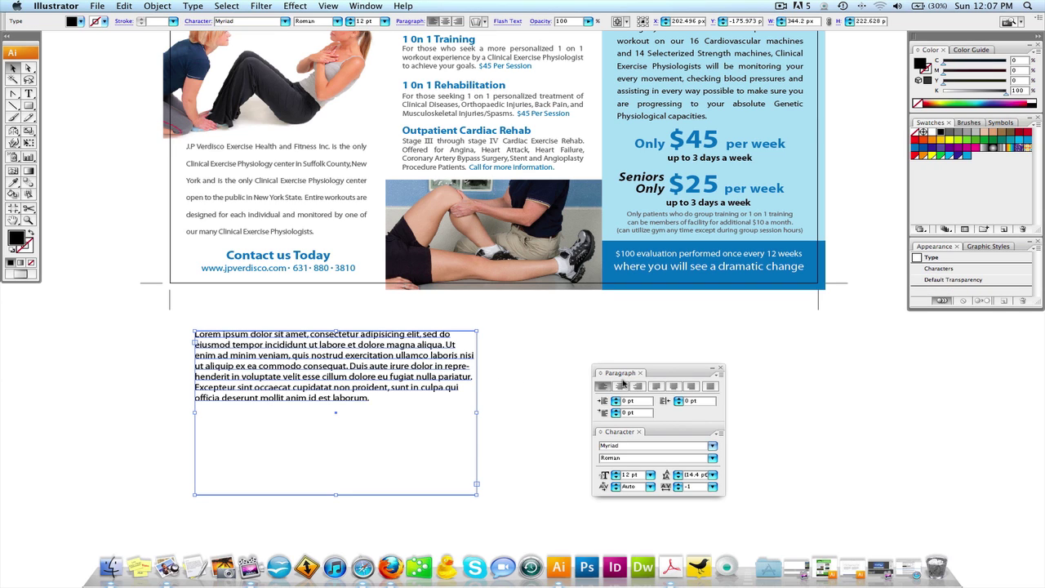
pyautogui.click(656, 387)
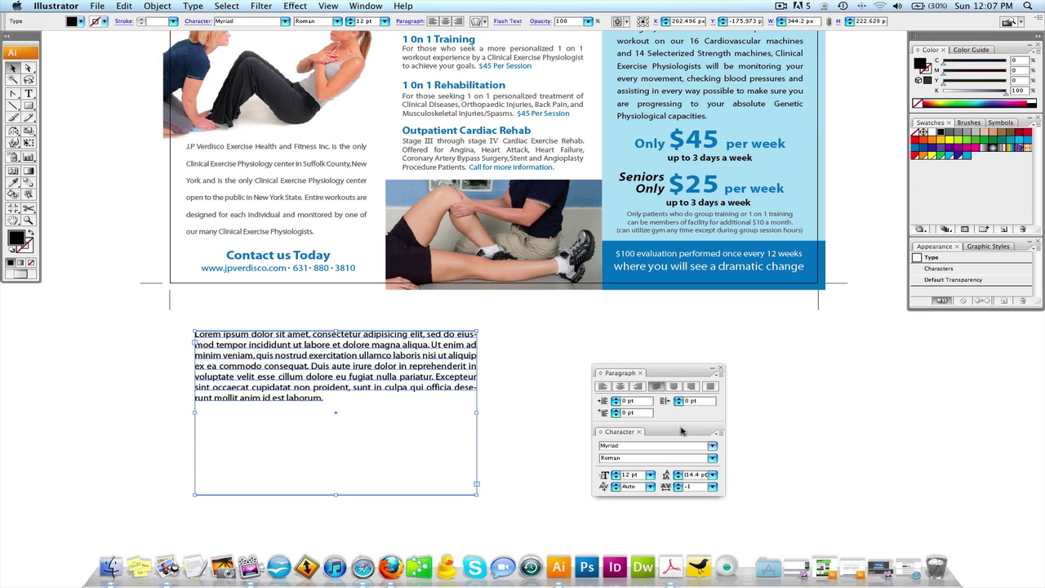
# Separate the Character panel and show the Paragraph panel's full indent and spacing options
pyautogui.moveTo(682, 431); pyautogui.dragTo(900, 353)
pyautogui.click(718, 376)
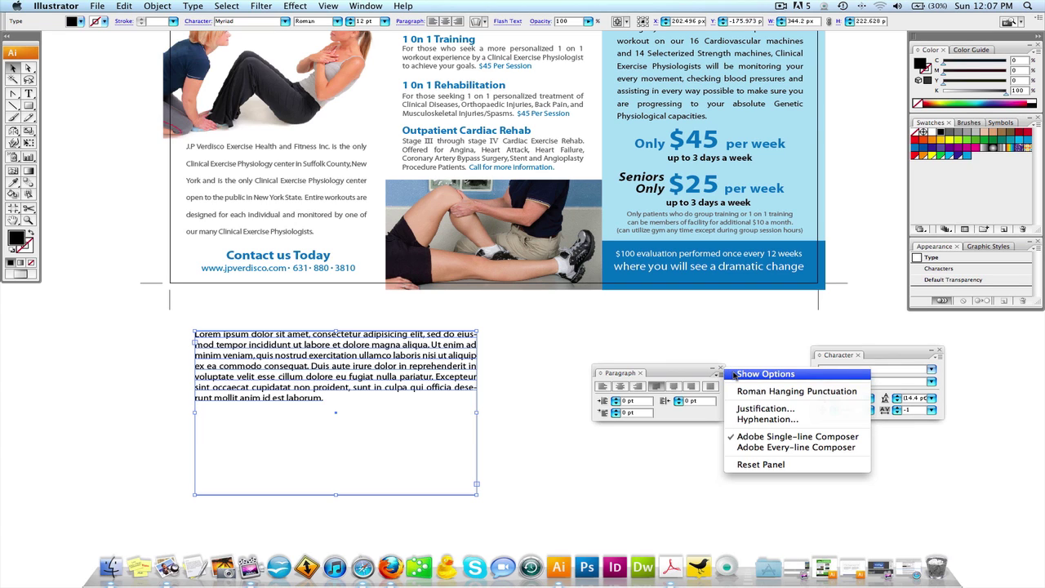
pyautogui.click(735, 374)
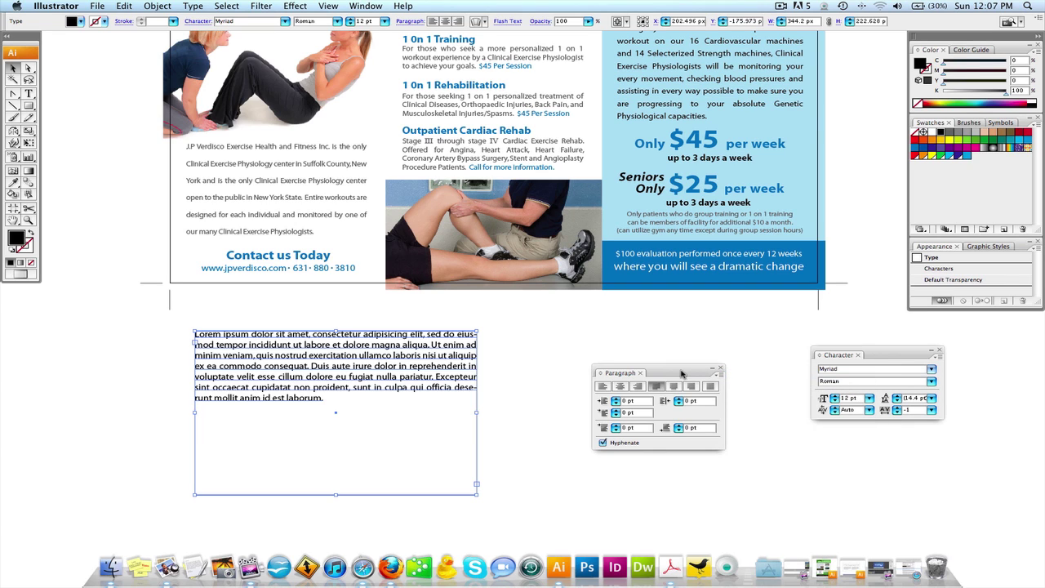
pyautogui.moveTo(678, 374); pyautogui.dragTo(650, 362)
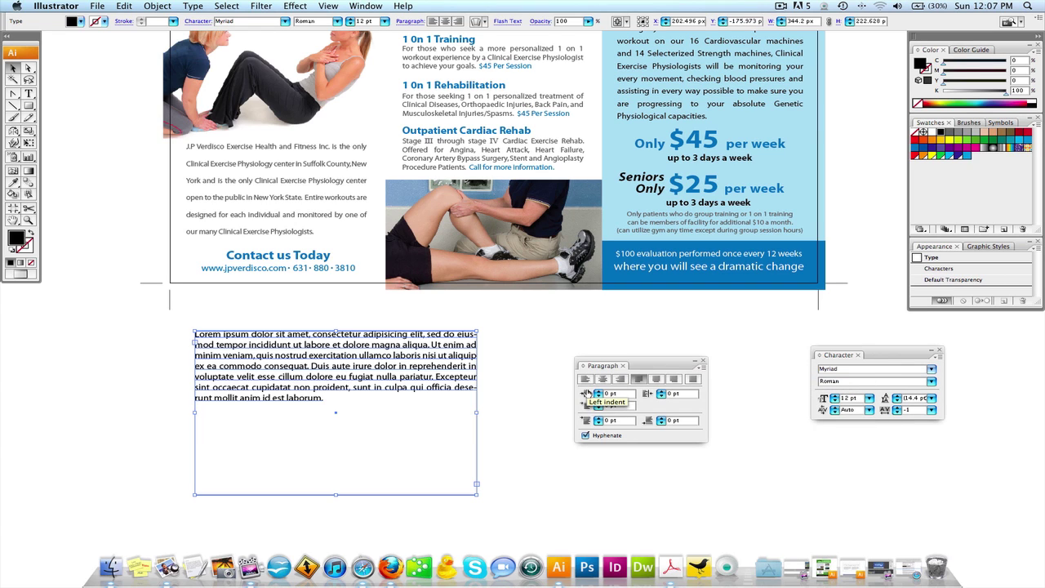
# Raise the paragraph's left indent three steps, then remove it again
pyautogui.click(587, 394)
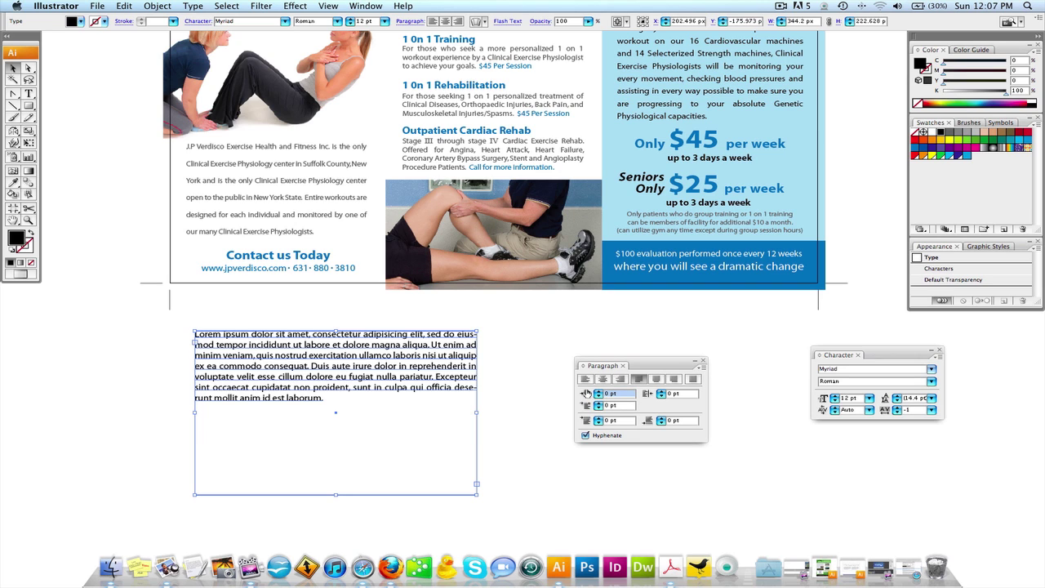
pyautogui.press('Return')
pyautogui.click(599, 392)
pyautogui.click(598, 392)
pyautogui.click(598, 392)
pyautogui.click(599, 392)
pyautogui.click(599, 392)
pyautogui.click(599, 392)
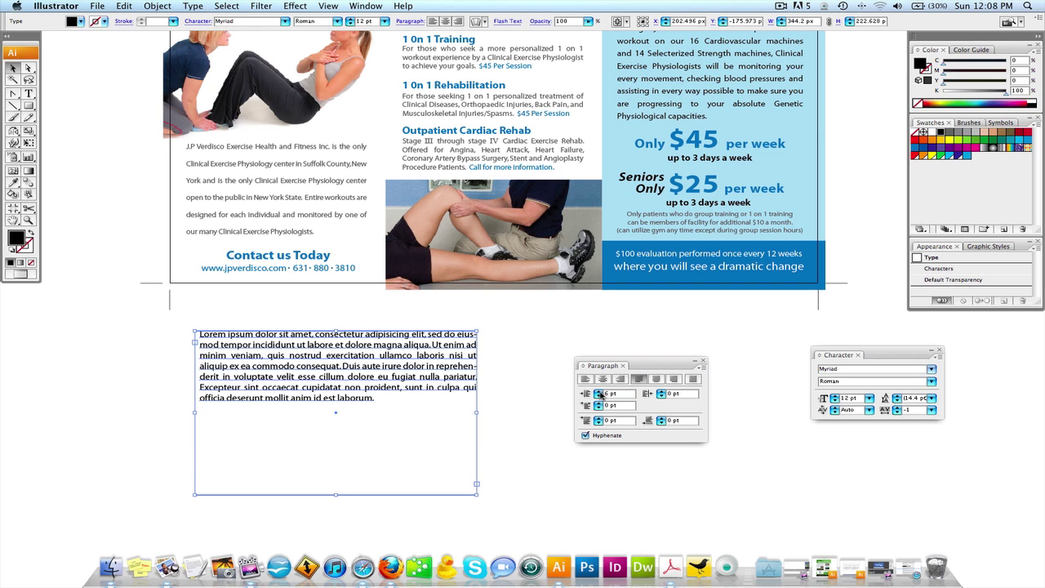
pyautogui.click(599, 397)
pyautogui.click(599, 396)
pyautogui.click(599, 397)
pyautogui.click(599, 397)
pyautogui.click(599, 396)
pyautogui.click(599, 397)
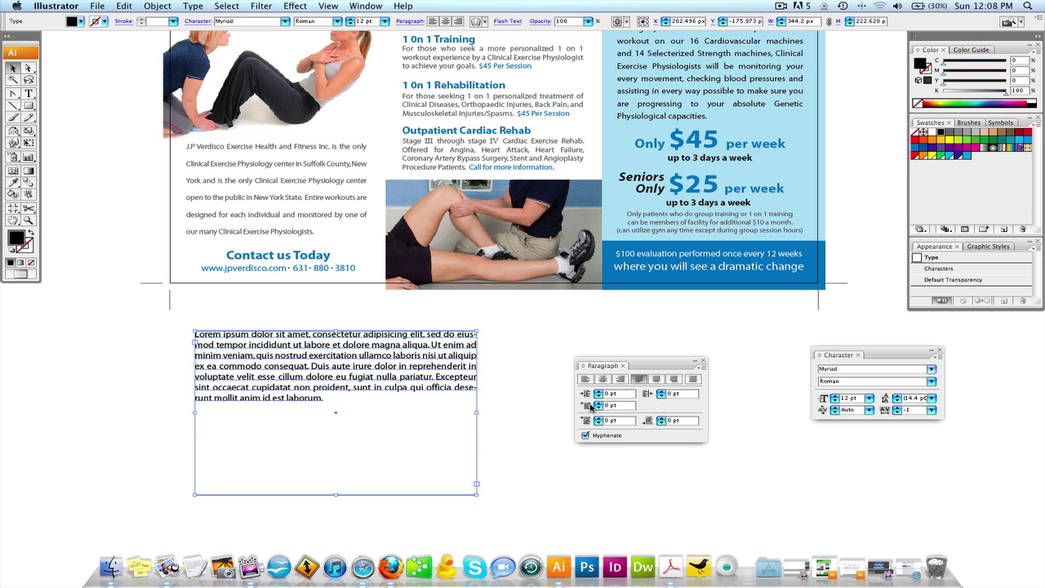
# Raise the first-line left indent with its stepper, then lower it back to 0 pt
pyautogui.click(598, 403)
pyautogui.click(599, 403)
pyautogui.click(599, 402)
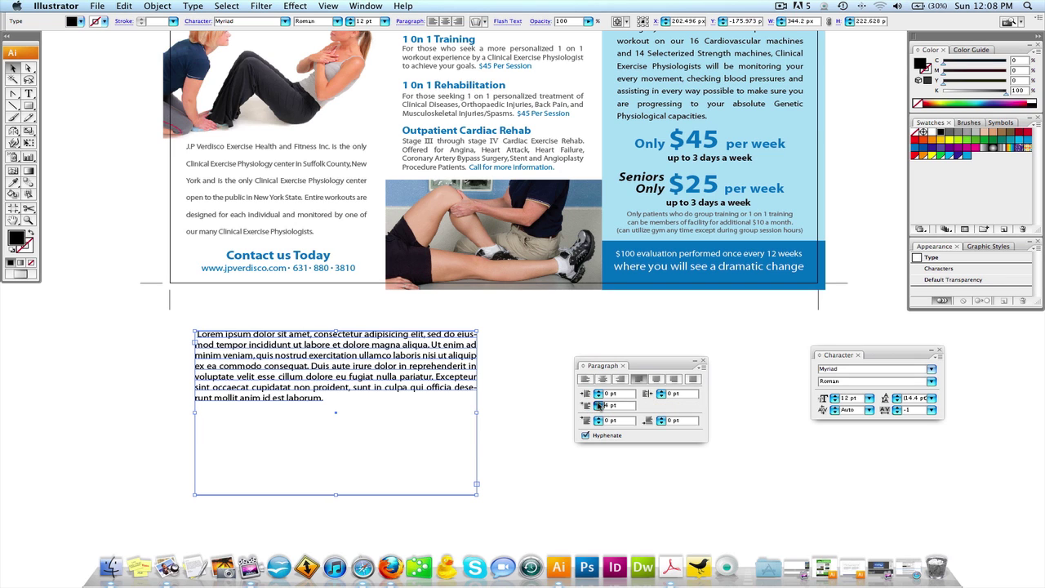
pyautogui.click(598, 403)
pyautogui.click(598, 403)
pyautogui.click(599, 403)
pyautogui.click(598, 402)
pyautogui.click(599, 403)
pyautogui.click(599, 403)
pyautogui.click(599, 402)
pyautogui.click(598, 403)
pyautogui.click(599, 402)
pyautogui.click(599, 402)
pyautogui.click(599, 402)
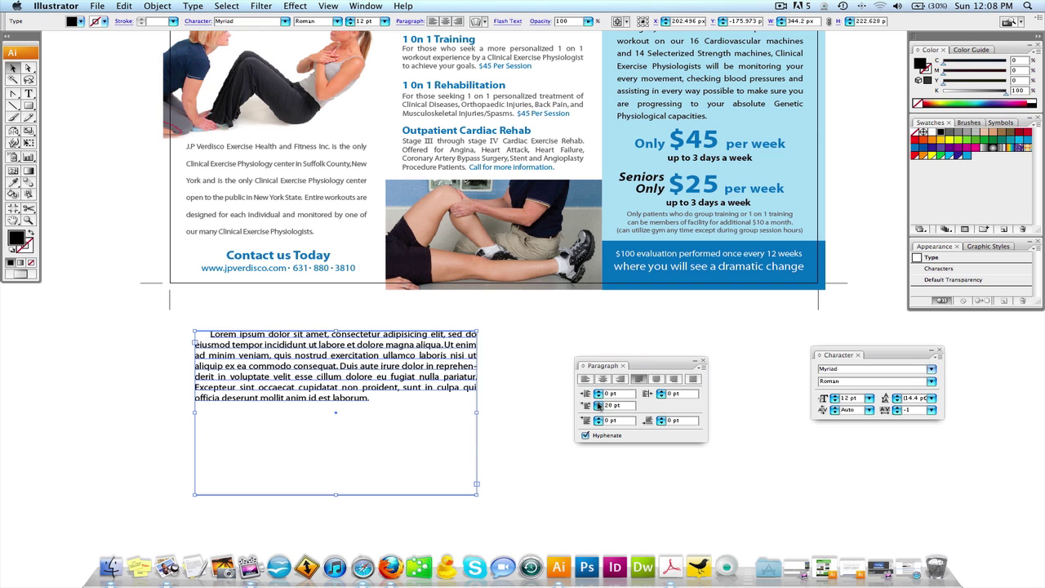
pyautogui.click(599, 402)
pyautogui.click(598, 402)
pyautogui.click(599, 408)
pyautogui.click(599, 407)
pyautogui.click(599, 408)
pyautogui.click(599, 408)
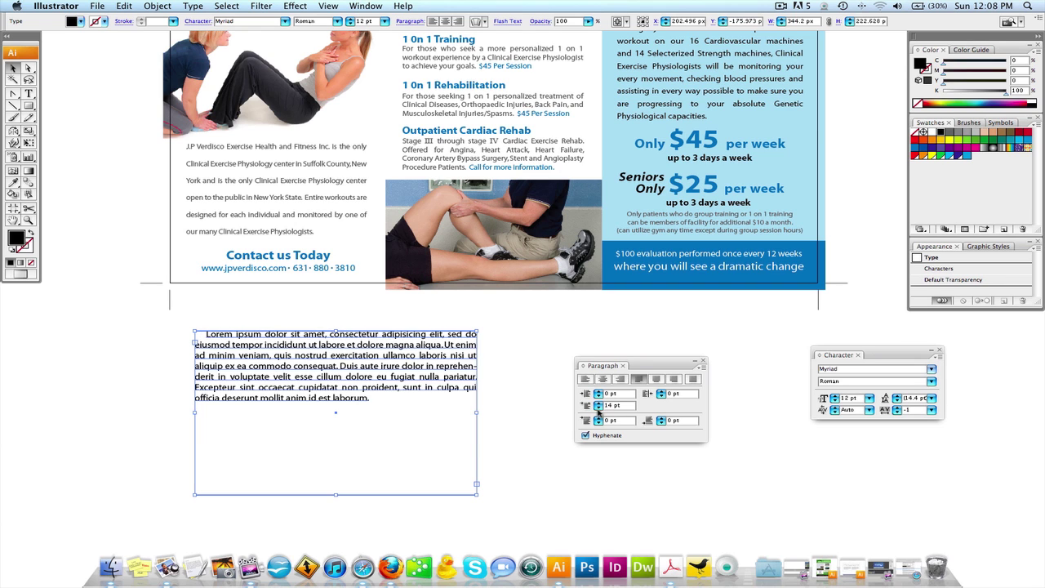
pyautogui.click(598, 407)
pyautogui.click(598, 407)
pyautogui.click(599, 407)
pyautogui.click(598, 408)
pyautogui.click(598, 408)
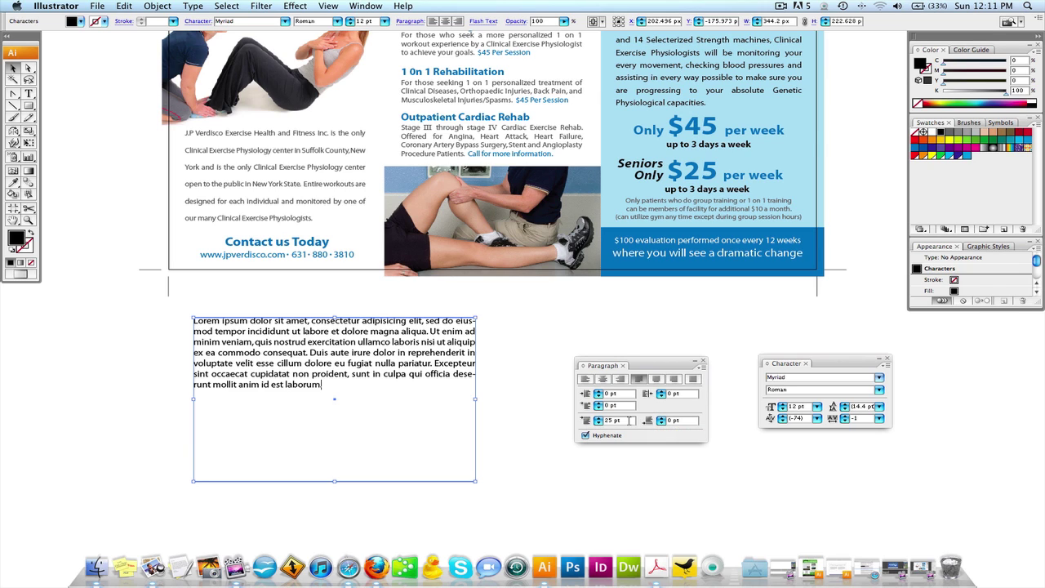
# Set the paragraph's space before to 0 pt
pyautogui.moveTo(635, 421); pyautogui.dragTo(606, 420)
pyautogui.write('0')
pyautogui.press('Return')
# Add a new line after 'laborum' and paste a second copy of the Lorem ipsum paragraph
pyautogui.click(311, 384)
pyautogui.keyDown('shift'); pyautogui.click(310, 384); pyautogui.keyUp('shift')
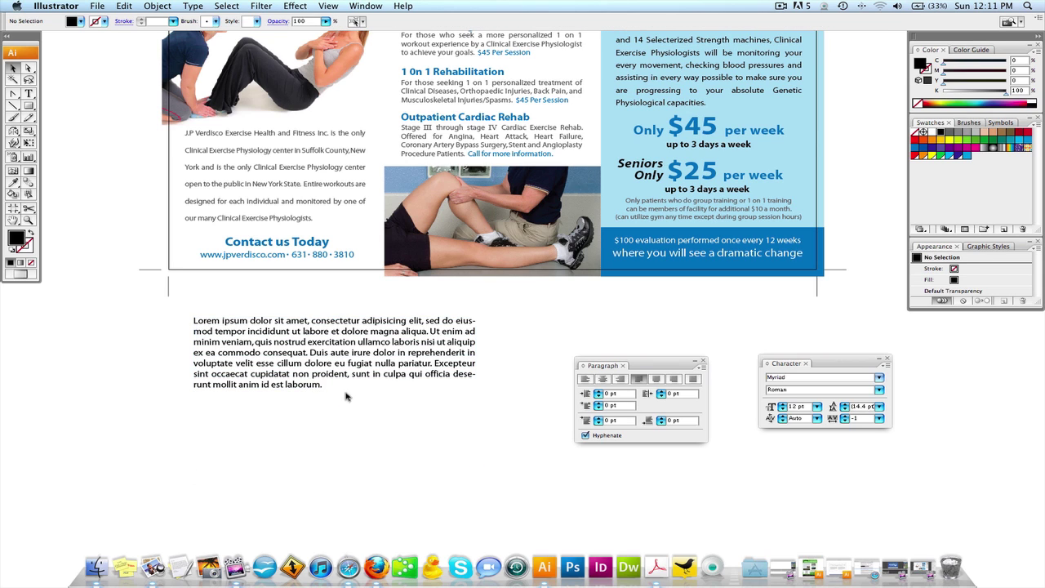
pyautogui.click(281, 380)
pyautogui.press('t')
pyautogui.click(299, 359)
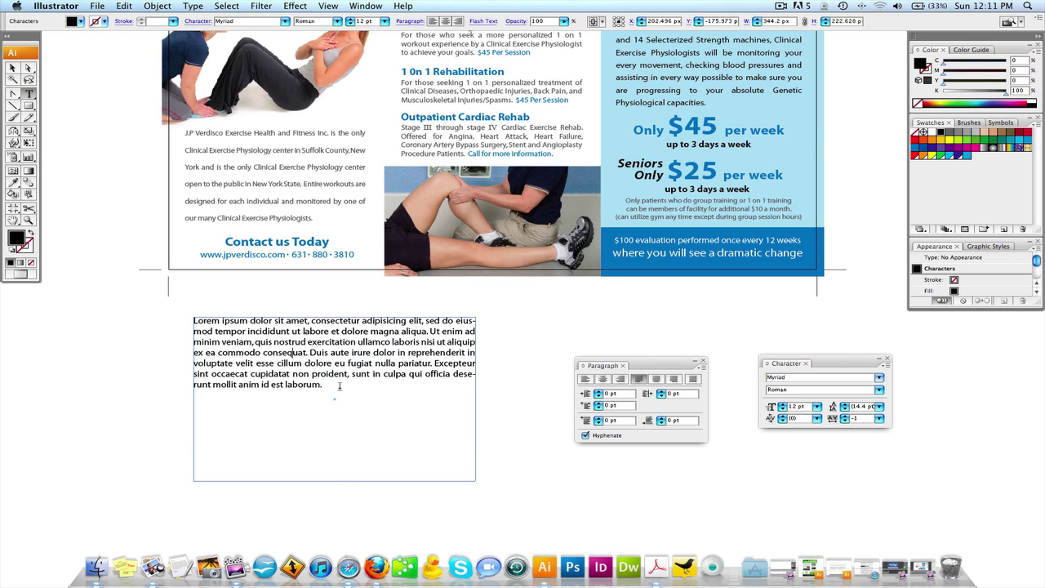
pyautogui.press('super+a')
pyautogui.press('super+c')
pyautogui.click(347, 384)
pyautogui.press('Return')
pyautogui.press('Return')
pyautogui.press('super+v')
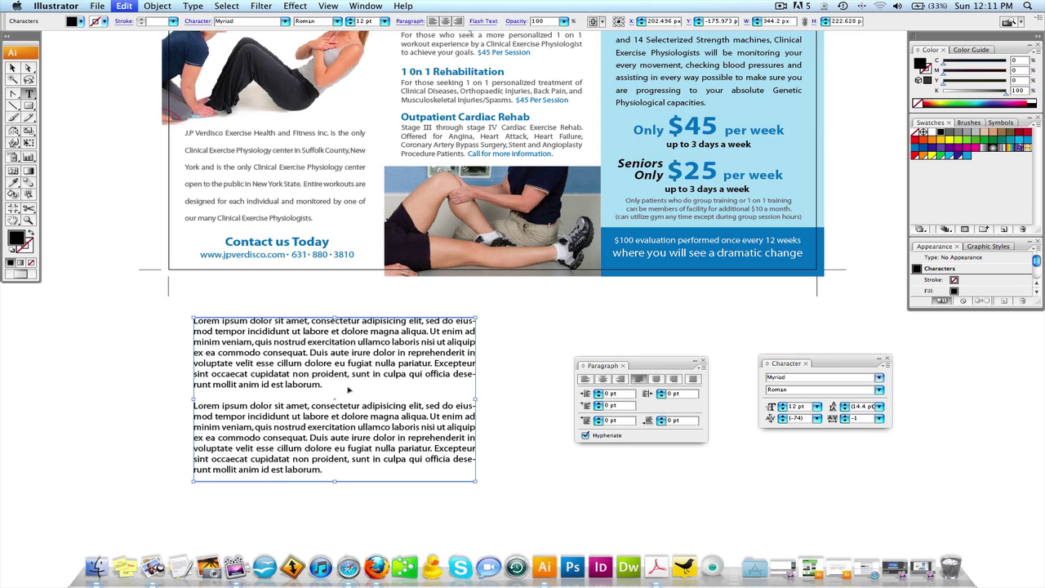
pyautogui.press('Escape')
# Extend the text frame downward and place the caret at the second paragraph's start
pyautogui.moveTo(334, 484); pyautogui.dragTo(334, 532)
pyautogui.doubleClick(206, 410)
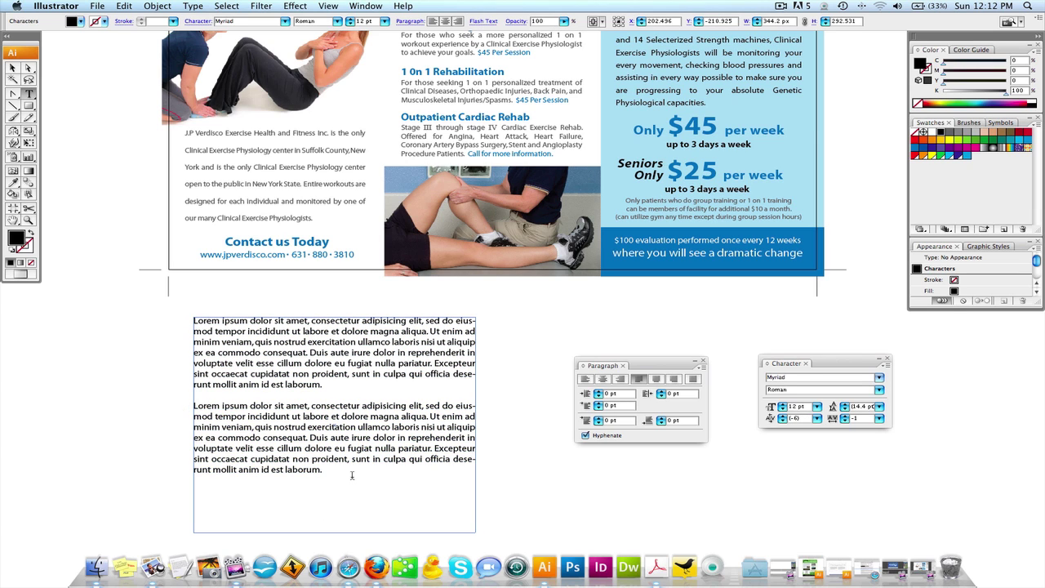
pyautogui.moveTo(353, 475); pyautogui.dragTo(497, 403)
pyautogui.click(184, 404)
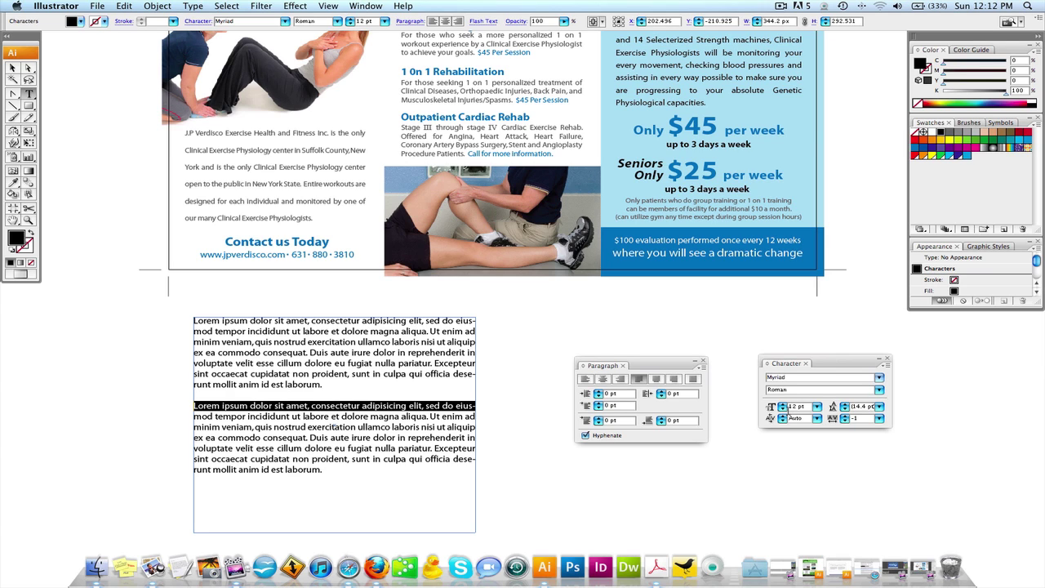
# Raise the leading of the second paragraph's first line to 33 pt
pyautogui.click(845, 406)
pyautogui.click(845, 405)
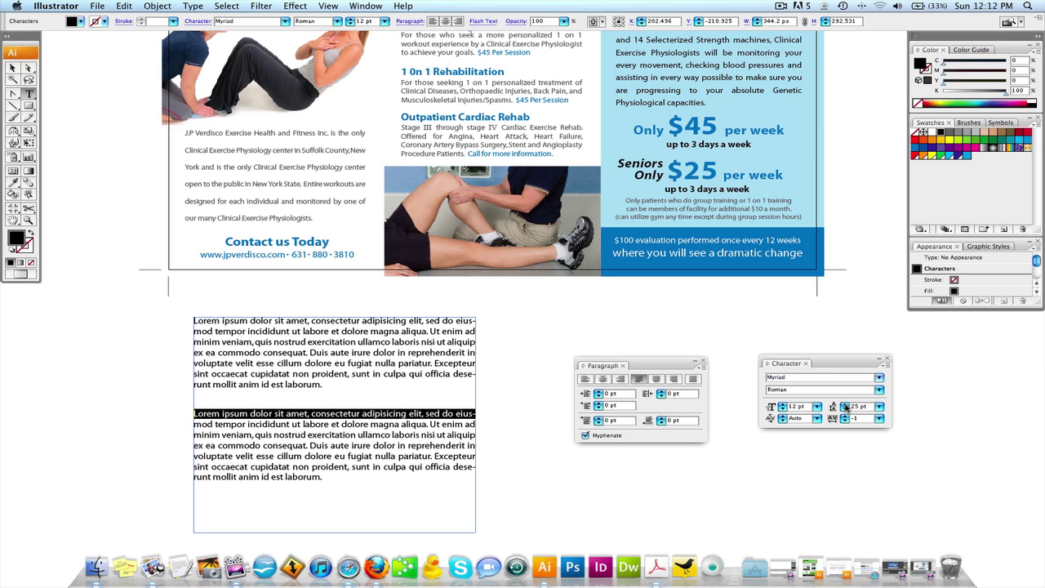
pyautogui.click(845, 405)
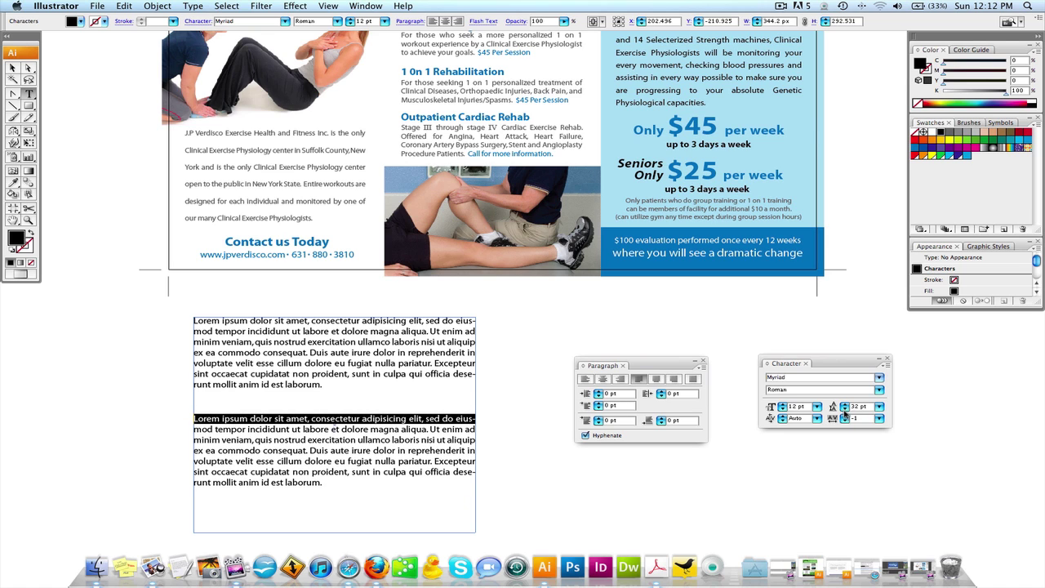
pyautogui.click(845, 405)
pyautogui.click(845, 405)
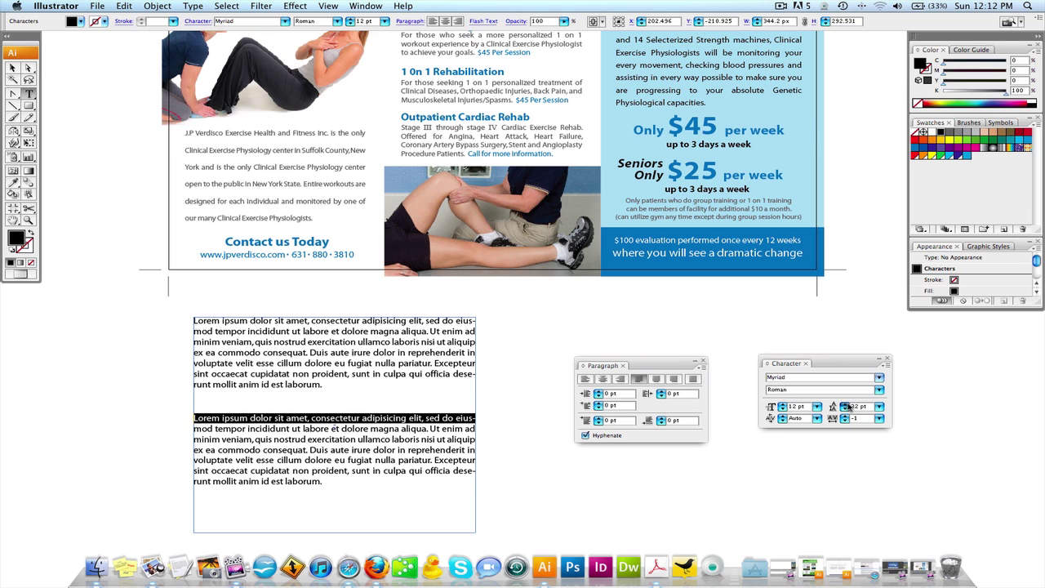
pyautogui.click(845, 405)
pyautogui.click(12, 69)
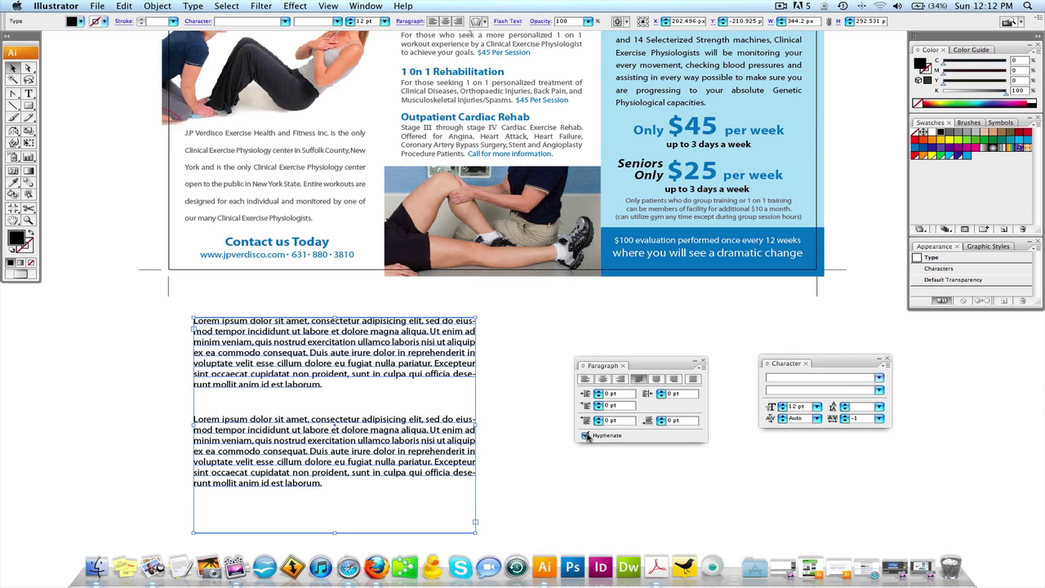
# Turn off hyphenation, then test and restore the line break before 'eiusmod'
pyautogui.click(586, 436)
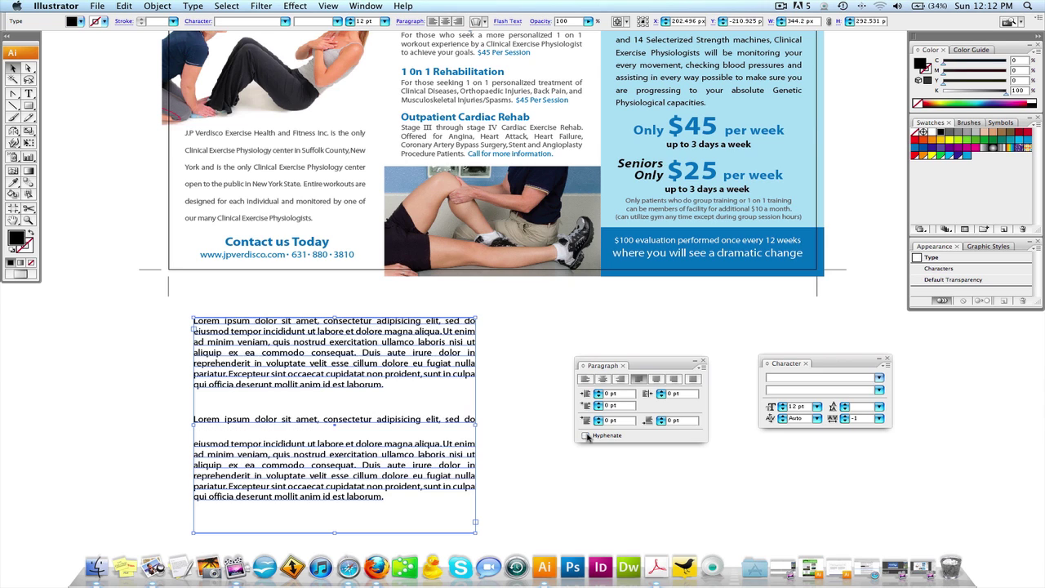
pyautogui.click(535, 433)
pyautogui.click(210, 443)
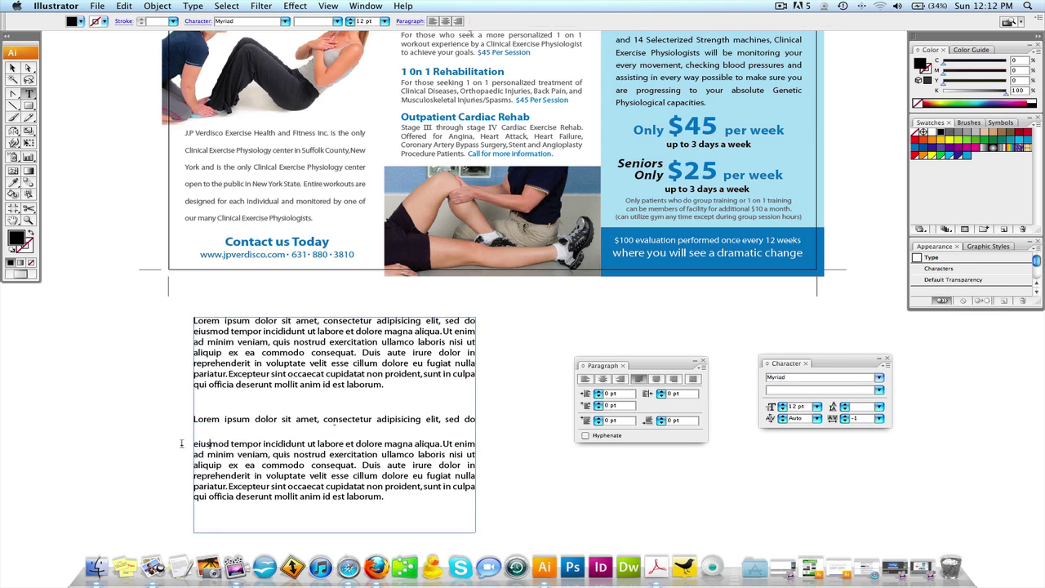
pyautogui.press('BackSpace')
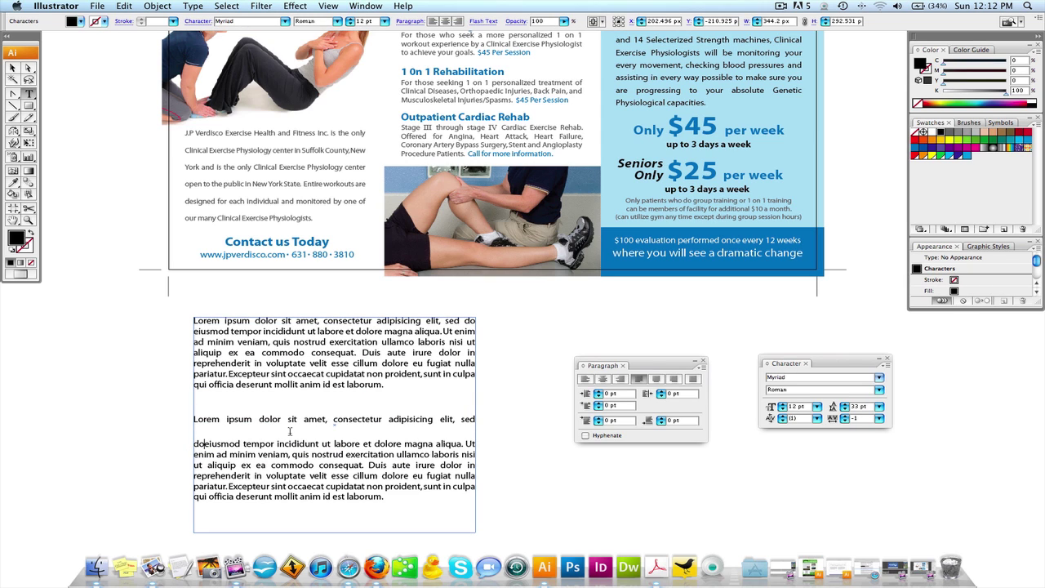
pyautogui.press('Return')
# Set the whole lower paragraph's leading to 14 pt
pyautogui.tripleClick(291, 420)
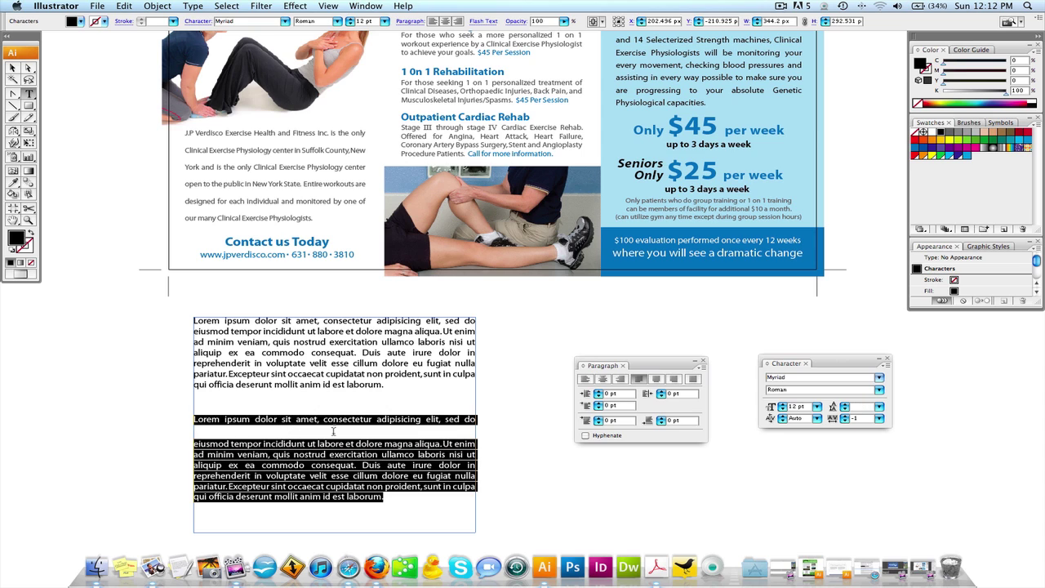
pyautogui.click(882, 407)
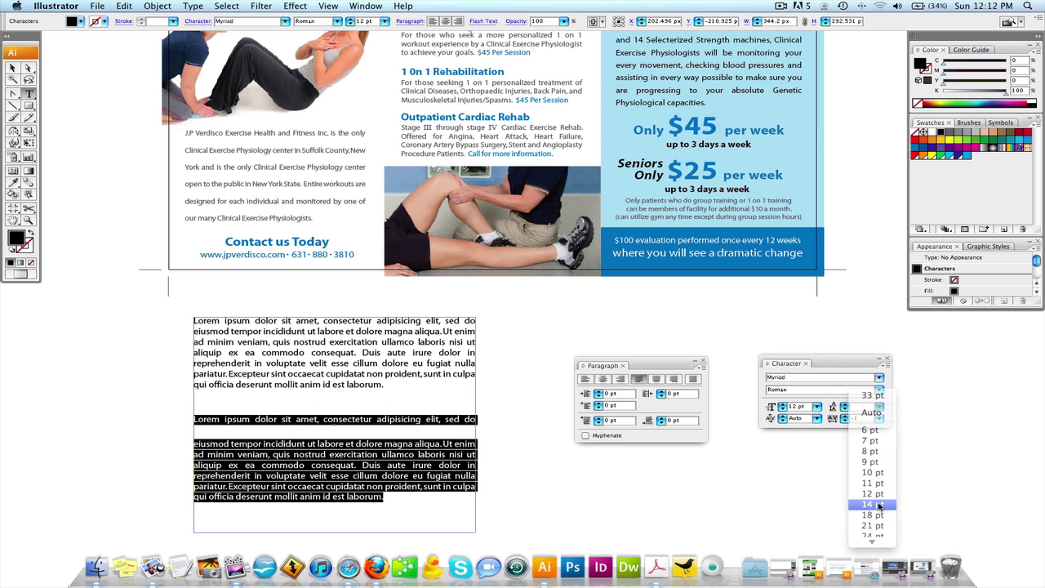
pyautogui.click(872, 506)
pyautogui.click(478, 353)
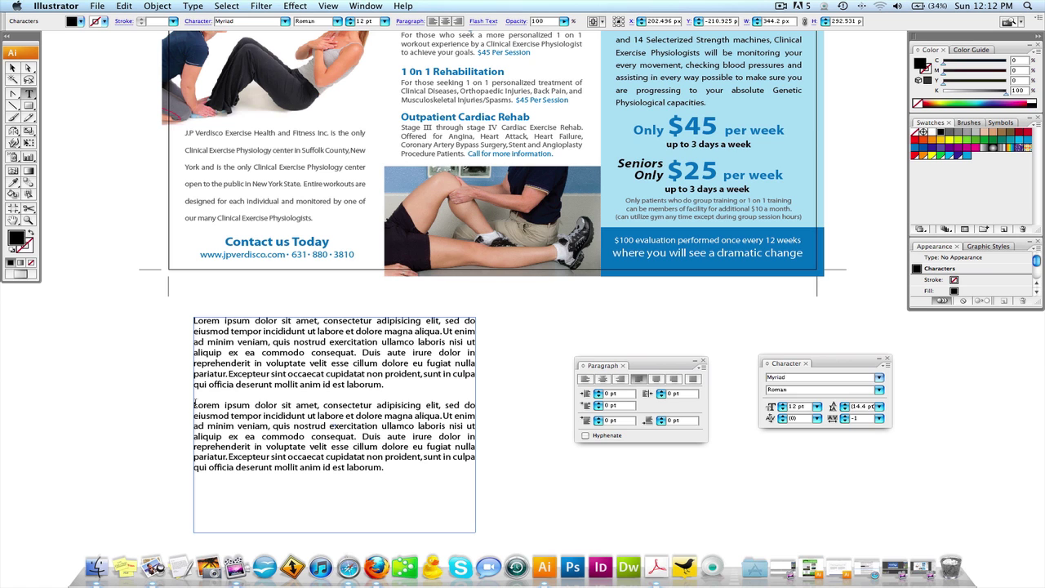
pyautogui.press('Escape')
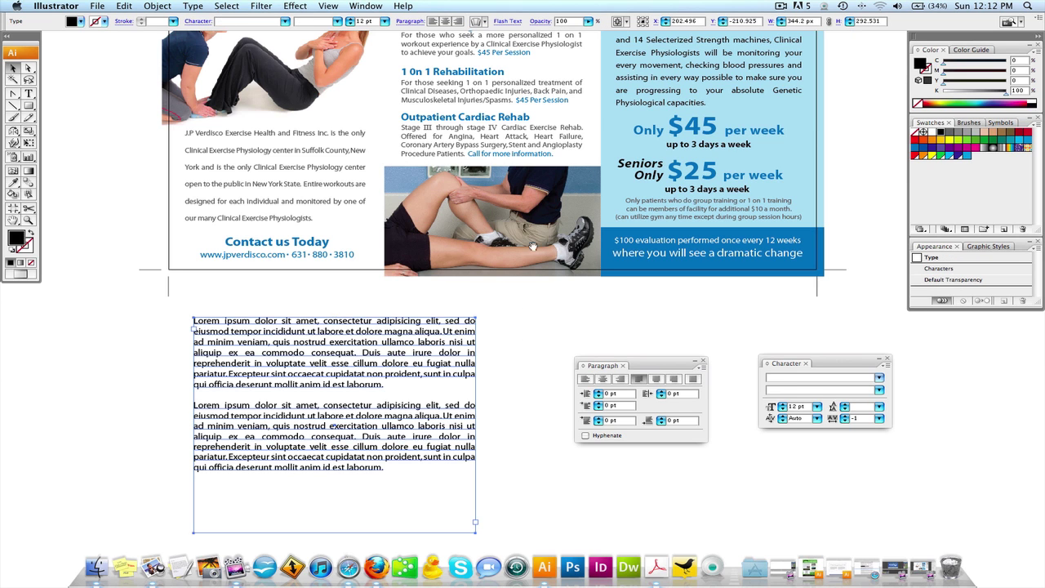
# Move to the brochure's upper part and select the left panel's body paragraph
pyautogui.scroll(5, 522, 343)
pyautogui.moveTo(531, 373); pyautogui.dragTo(476, 279)
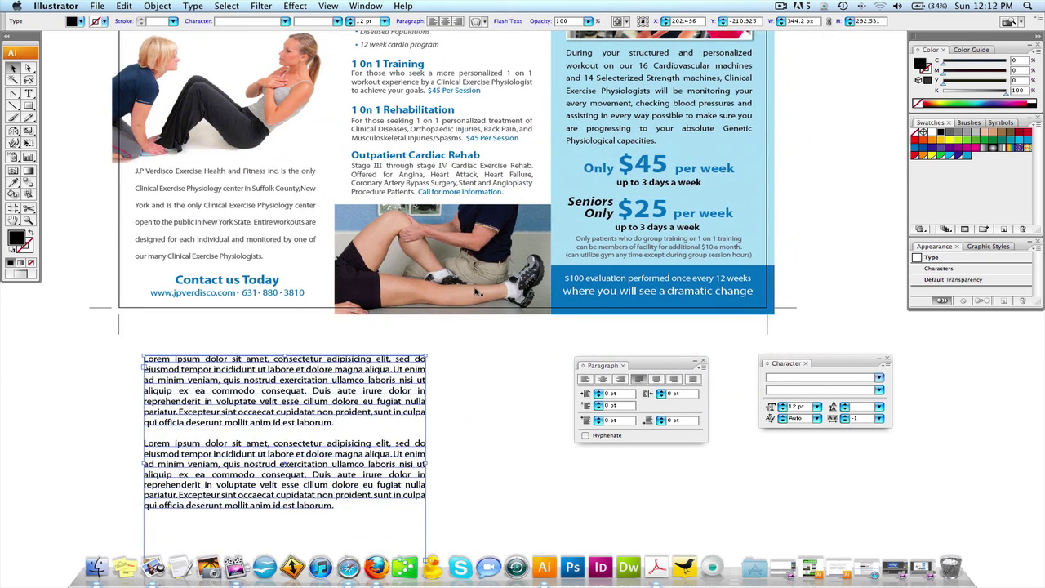
pyautogui.press('Delete')
pyautogui.scroll(8, 419, 173)
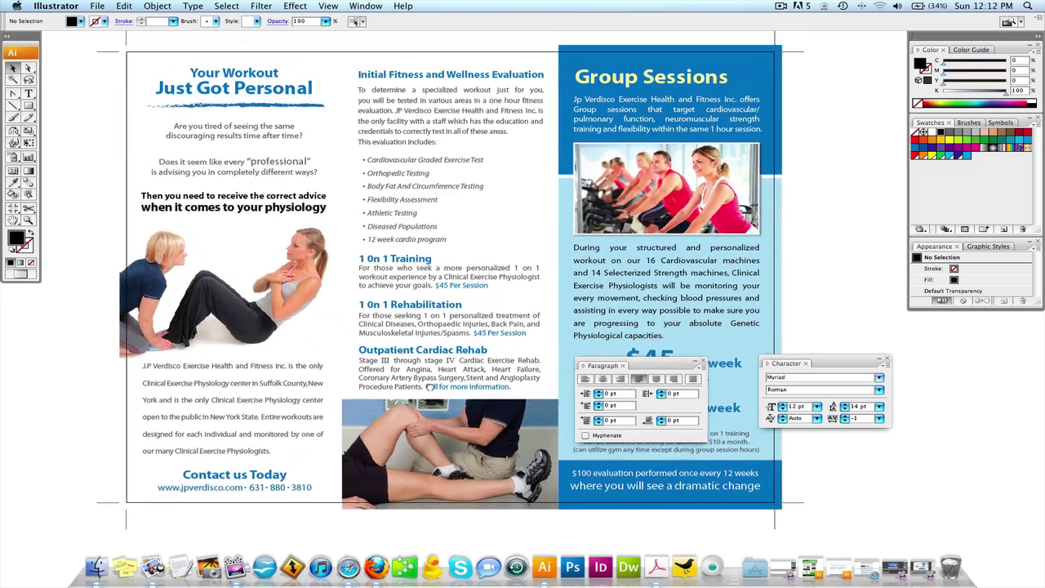
pyautogui.hscroll(1, 356, 347)
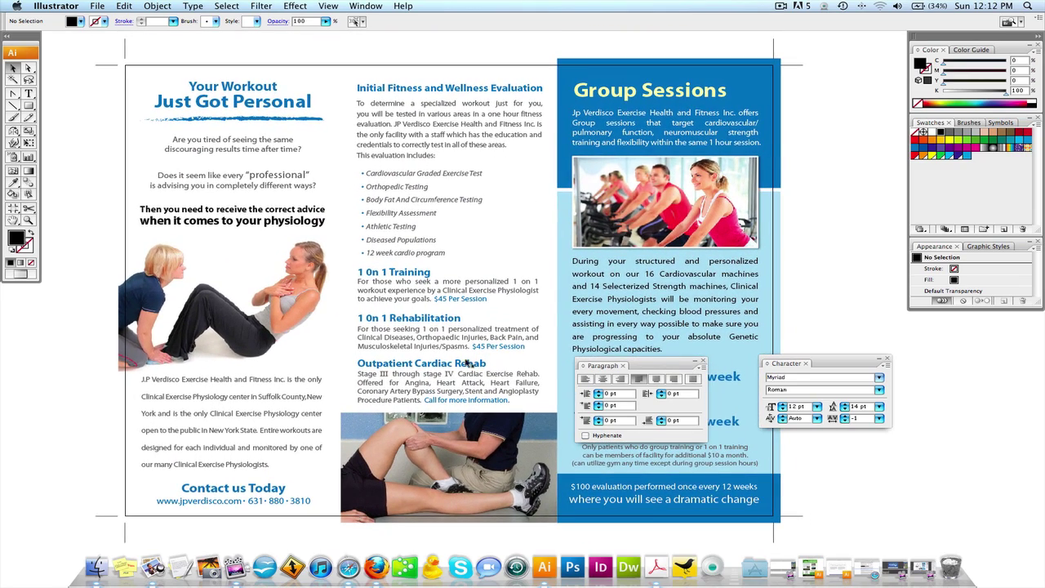
pyautogui.scroll(-4, 470, 365)
pyautogui.hscroll(-2, 470, 364)
pyautogui.click(317, 290)
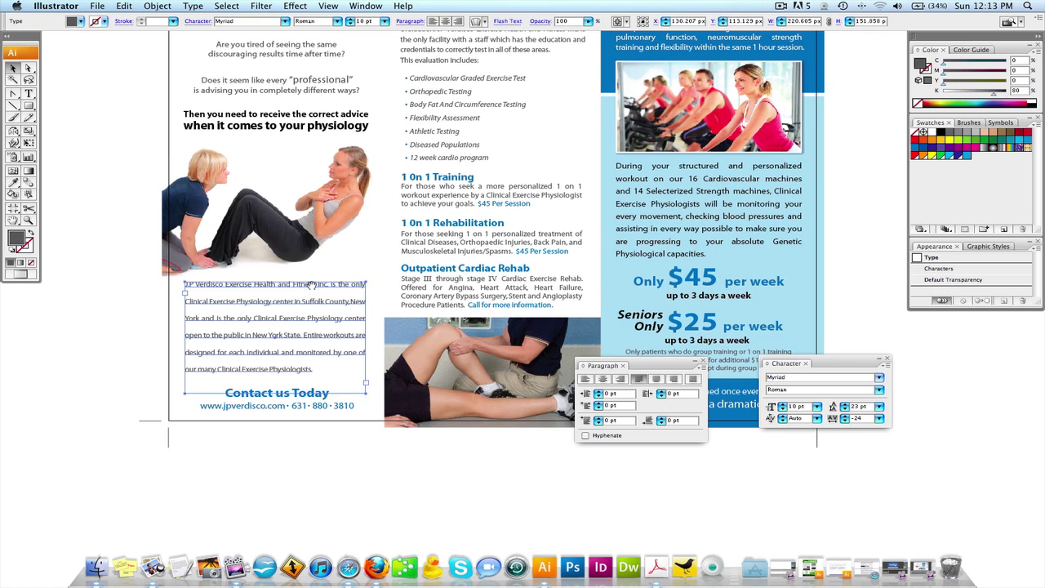
pyautogui.scroll(1, 322, 298)
pyautogui.hscroll(-1, 323, 298)
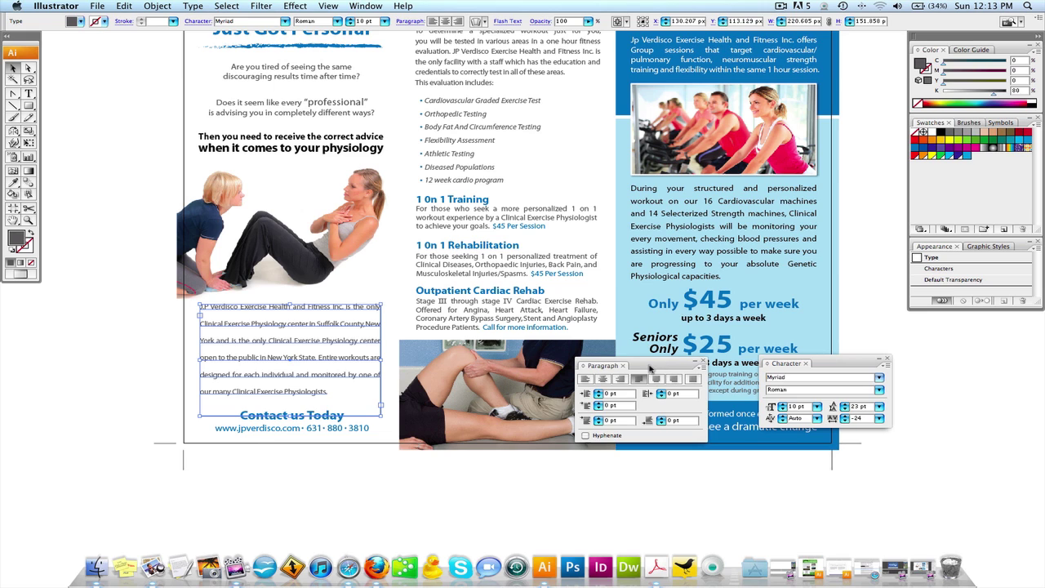
# Change the left paragraph's leading from 23 pt to 12 pt
pyautogui.moveTo(650, 367); pyautogui.dragTo(827, 455)
pyautogui.click(878, 406)
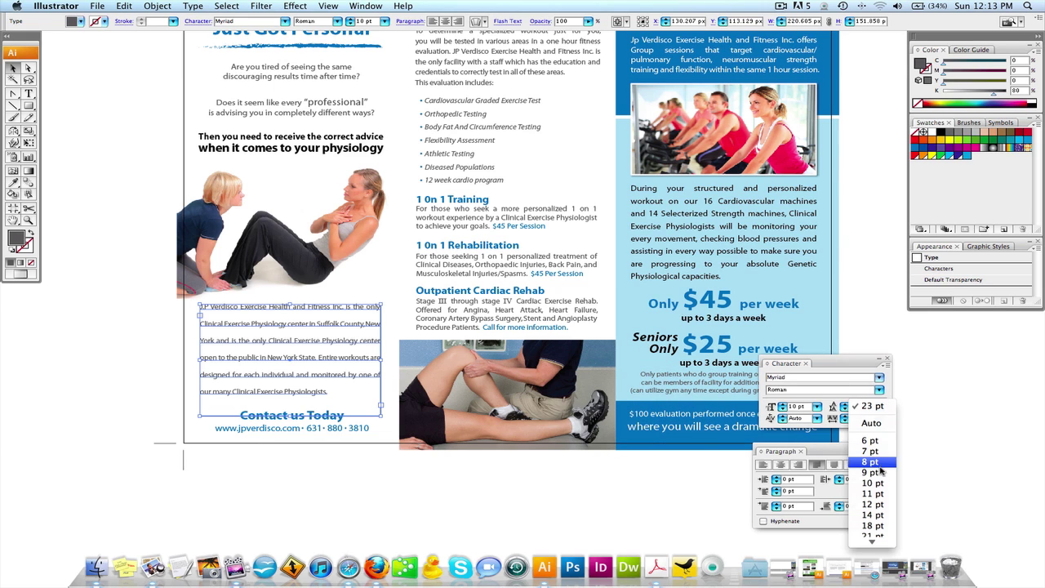
pyautogui.click(866, 366)
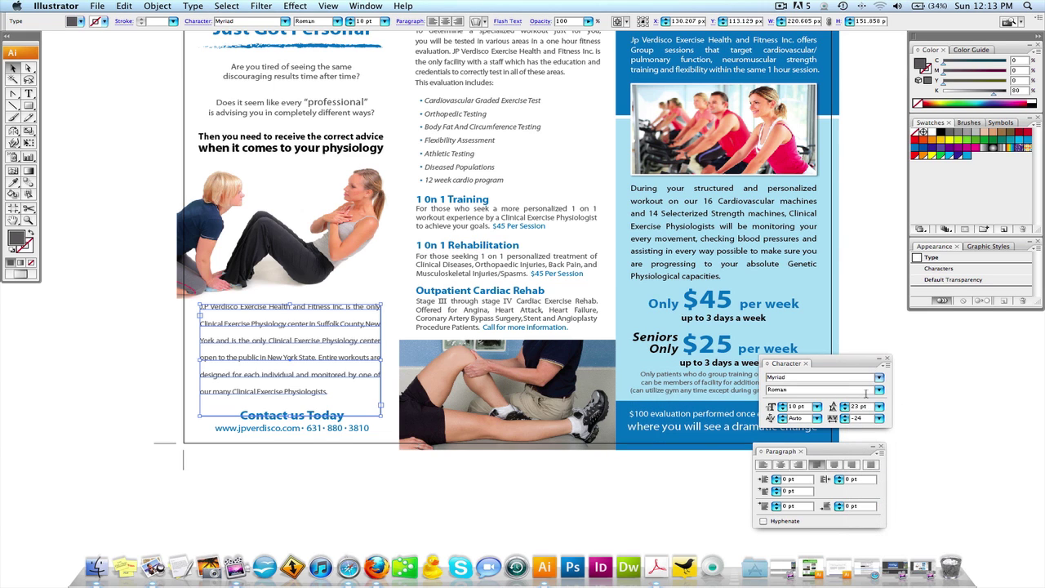
pyautogui.moveTo(874, 406); pyautogui.dragTo(847, 406)
pyautogui.write('12')
pyautogui.press('Return')
# Shorten the left paragraph frame to fit its text and move it lower in the panel
pyautogui.click(122, 388)
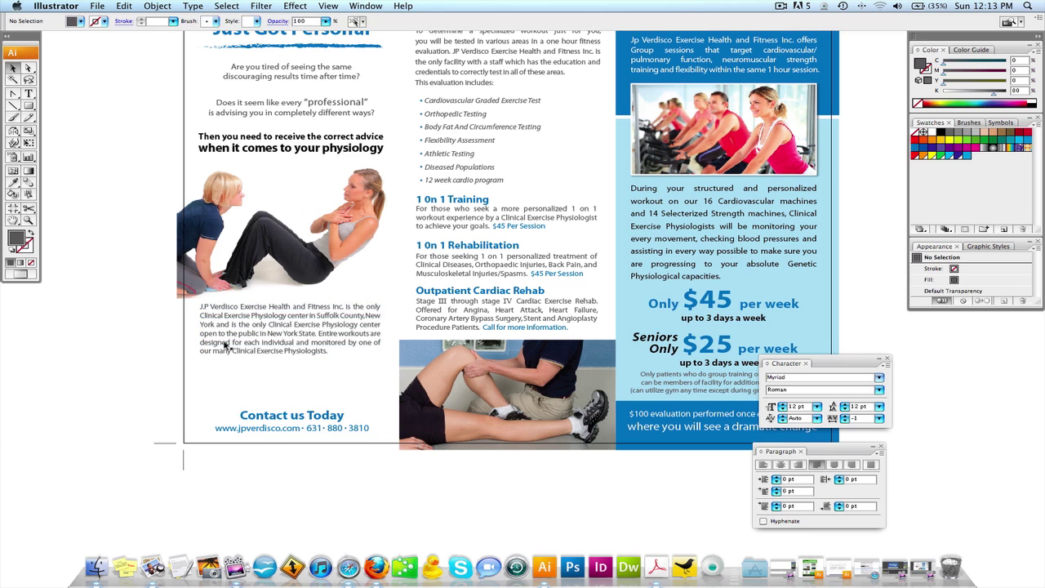
pyautogui.click(226, 346)
pyautogui.click(154, 342)
pyautogui.click(225, 337)
pyautogui.moveTo(291, 416); pyautogui.dragTo(291, 369)
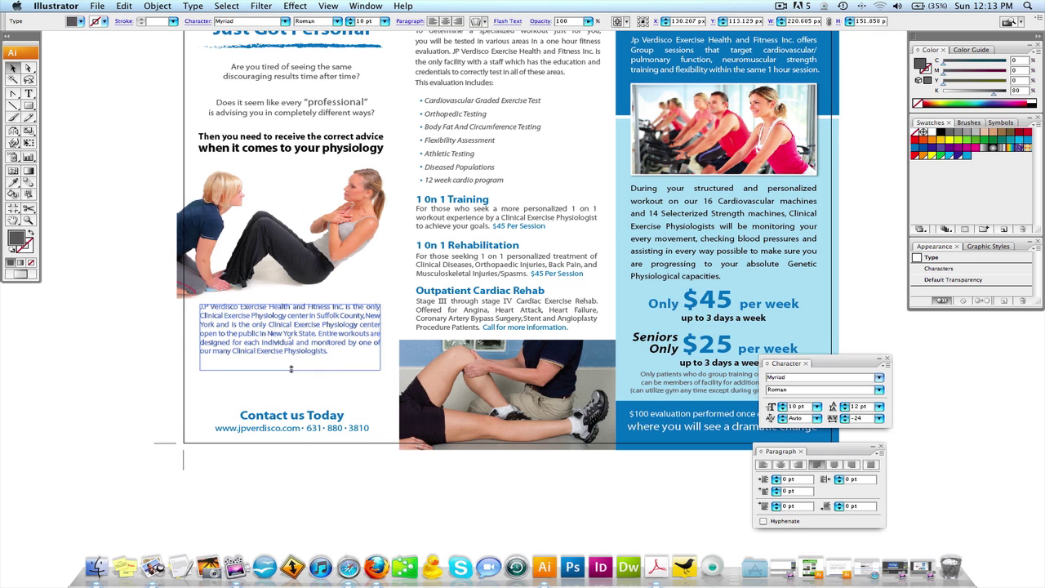
pyautogui.moveTo(240, 307); pyautogui.dragTo(240, 335)
pyautogui.press('super+shift+a')
# Fine-tune the paragraph frame's position and raise its leading back to 23 pt
pyautogui.scroll(1, 238, 345)
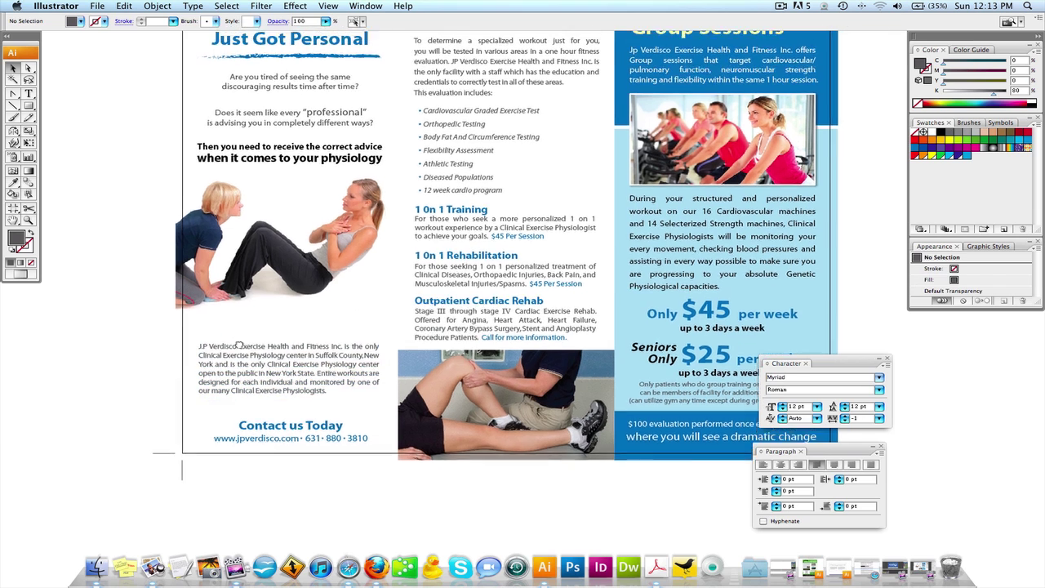
pyautogui.scroll(4, 239, 345)
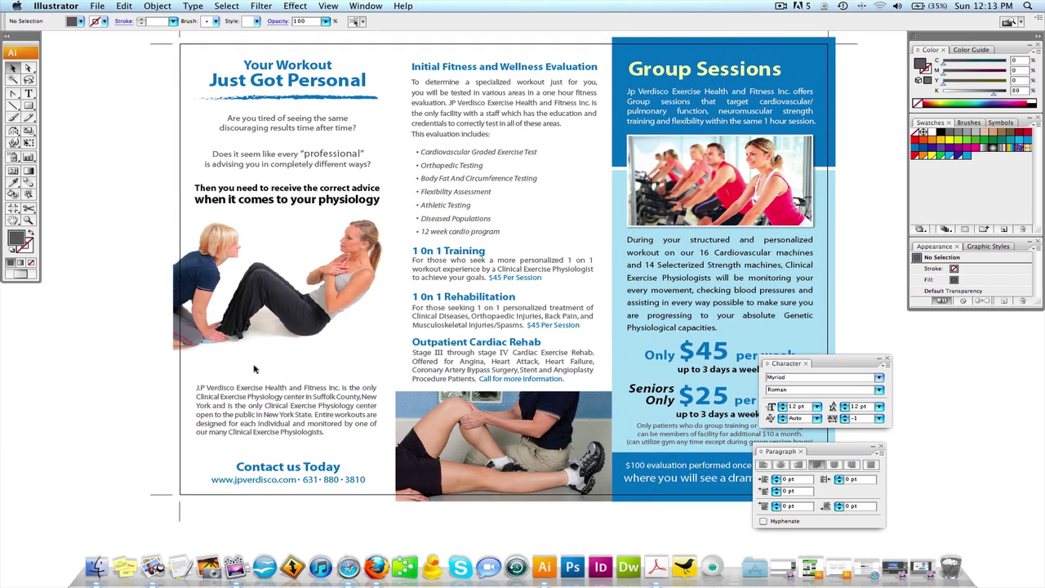
pyautogui.moveTo(282, 388); pyautogui.dragTo(281, 366)
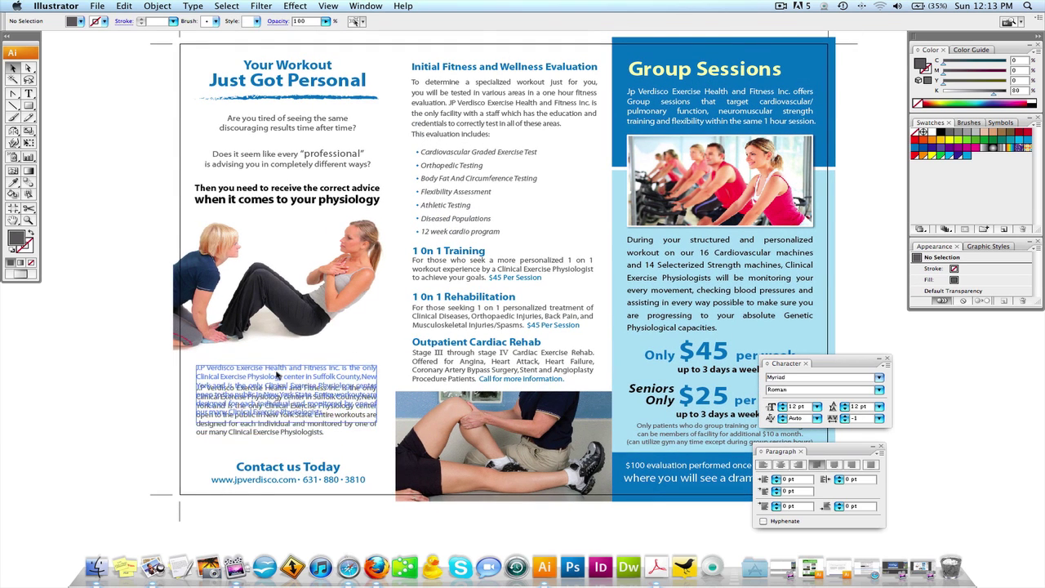
pyautogui.press('super+shift+a')
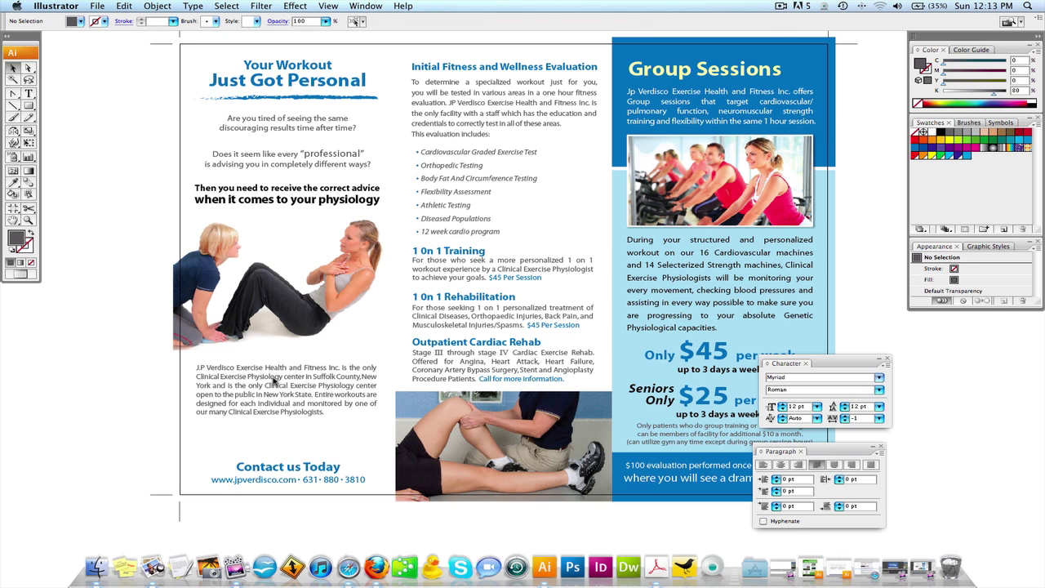
pyautogui.moveTo(300, 384); pyautogui.dragTo(286, 468)
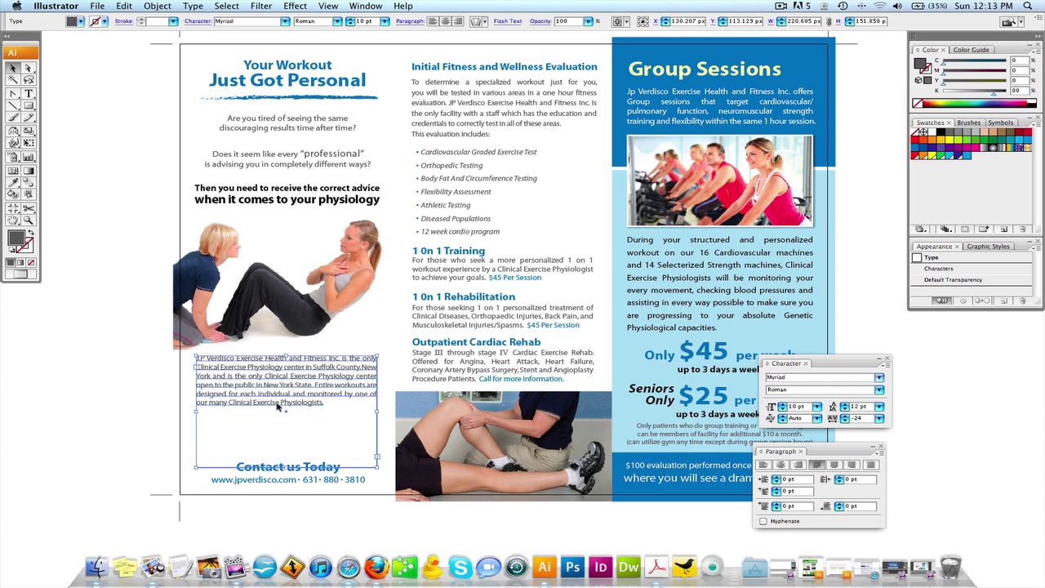
pyautogui.click(845, 405)
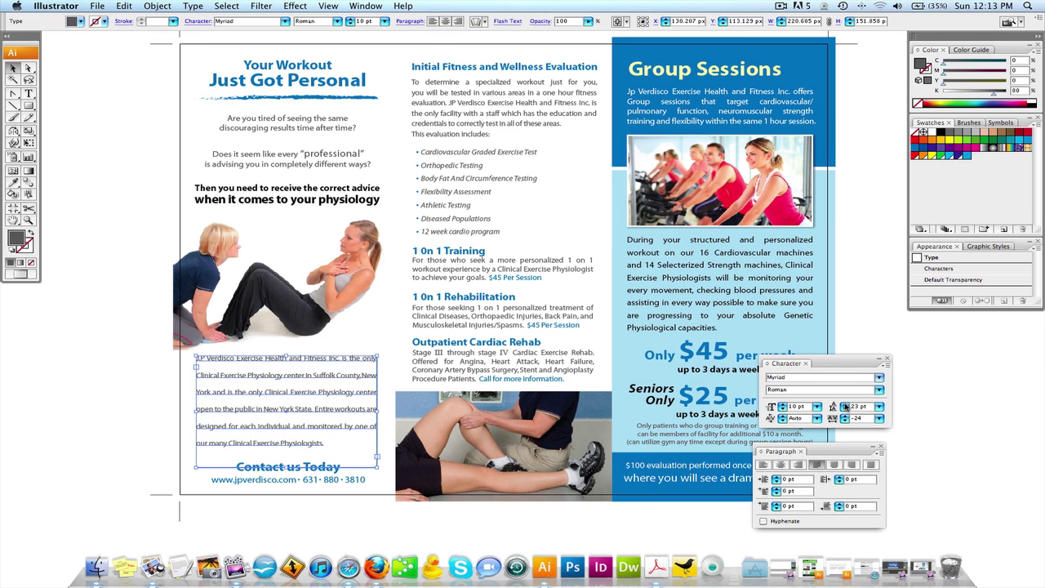
pyautogui.click(114, 413)
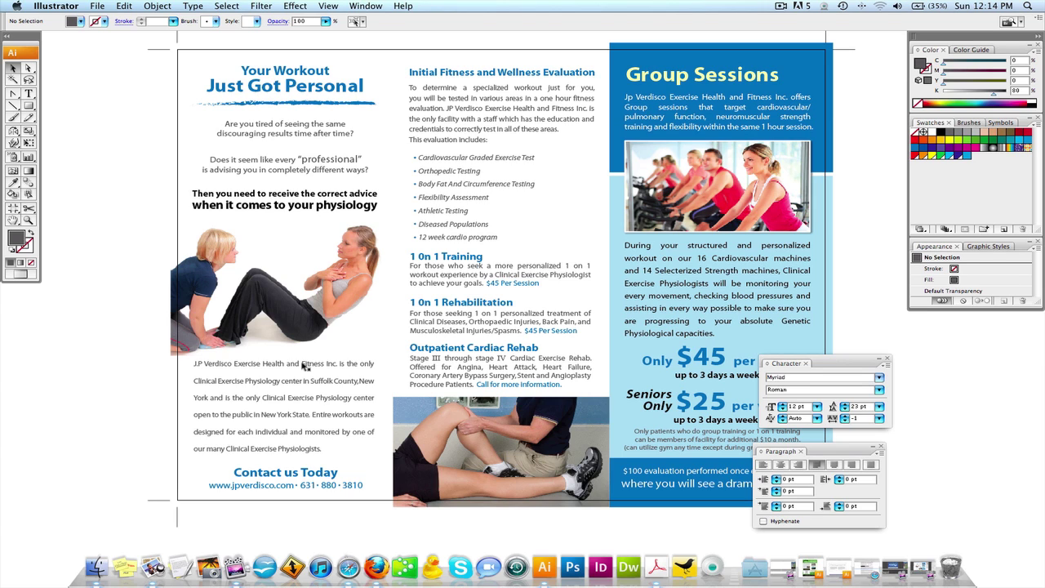
pyautogui.click(302, 367)
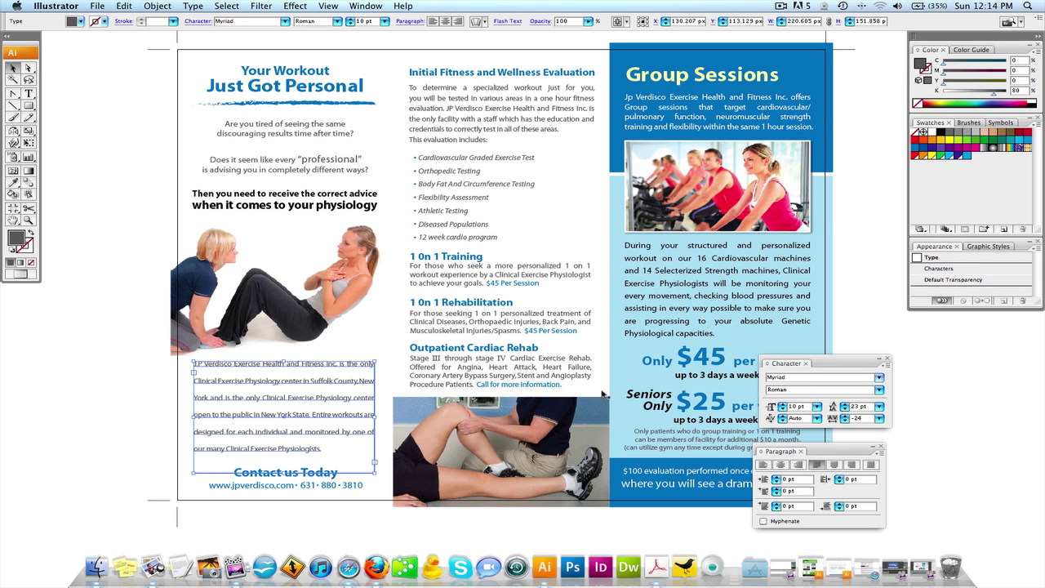
pyautogui.moveTo(244, 55); pyautogui.dragTo(320, 211)
pyautogui.click(123, 106)
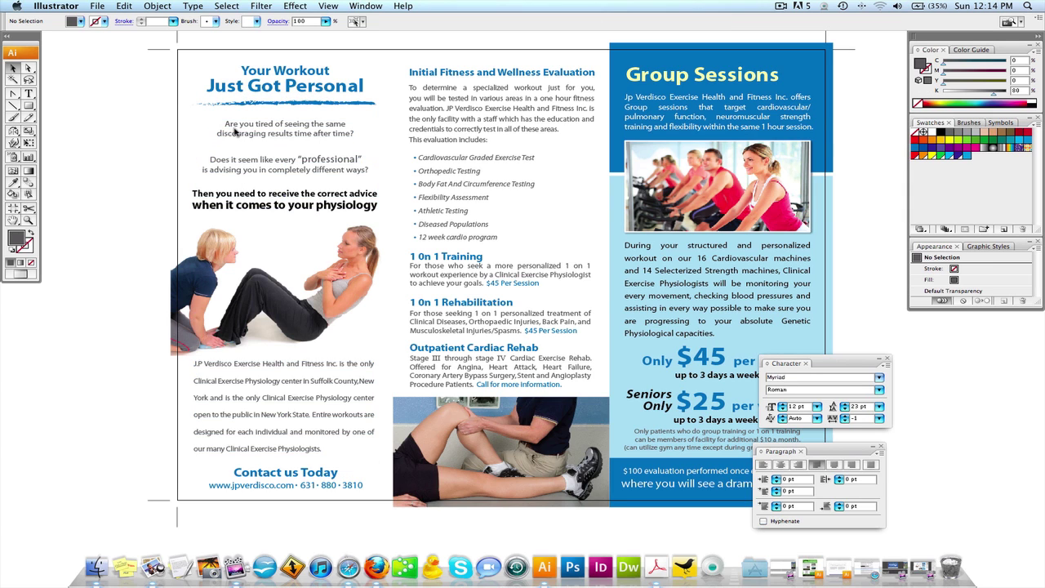
pyautogui.click(244, 131)
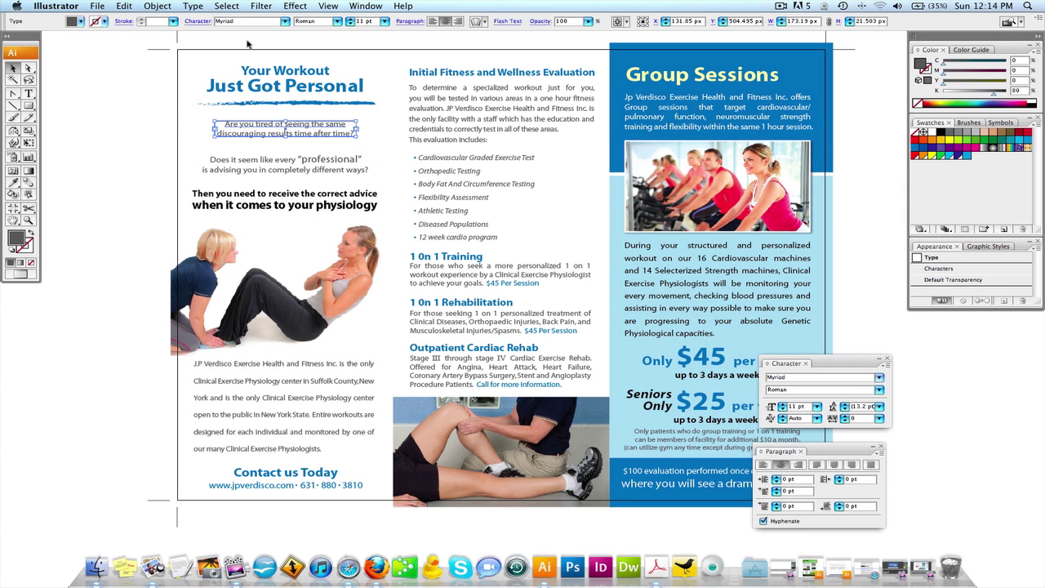
pyautogui.click(433, 22)
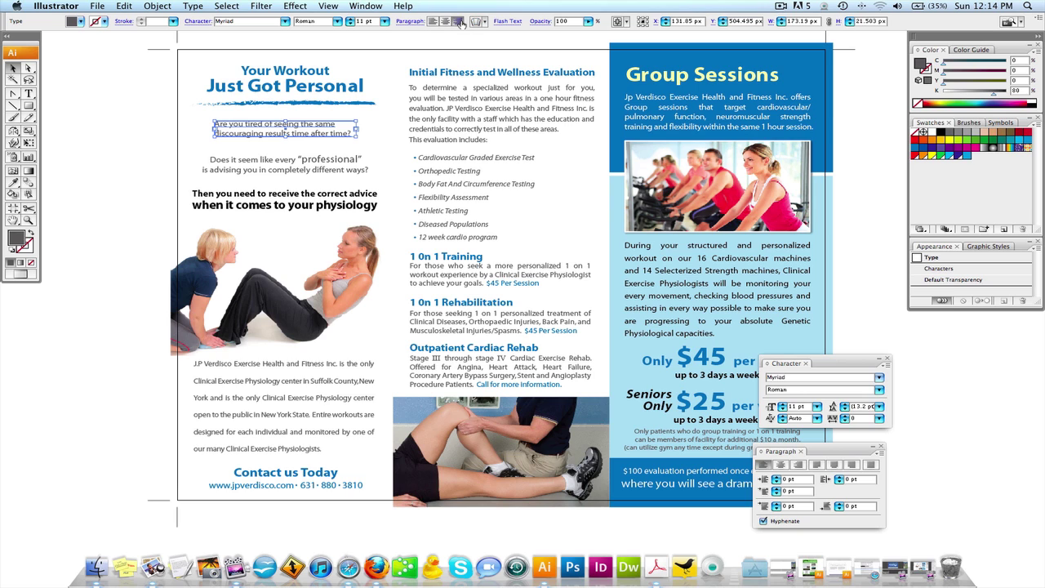
pyautogui.click(460, 21)
pyautogui.click(445, 22)
pyautogui.moveTo(190, 53); pyautogui.dragTo(353, 231)
pyautogui.click(315, 364)
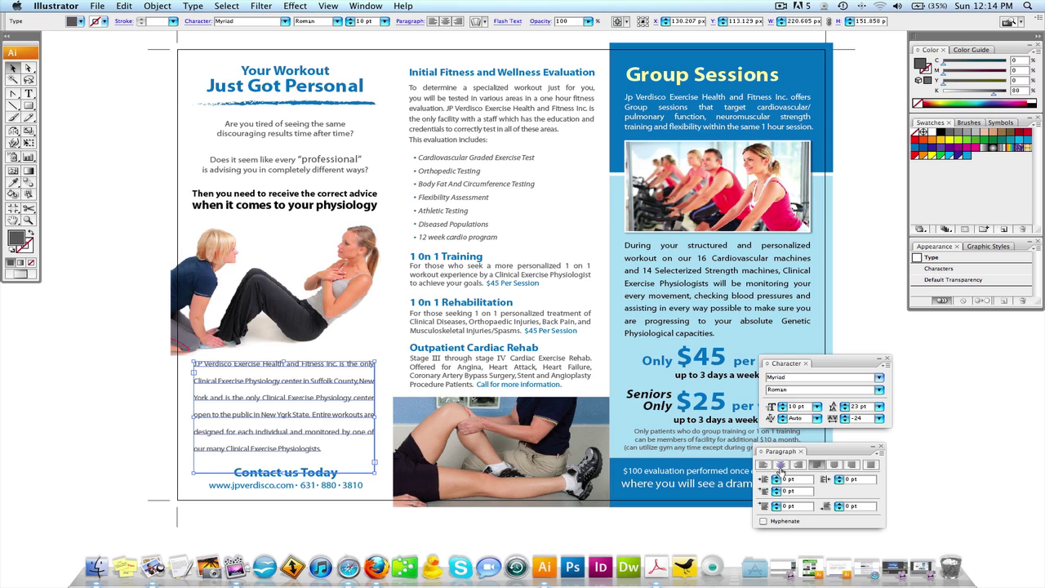
pyautogui.click(780, 468)
pyautogui.click(88, 374)
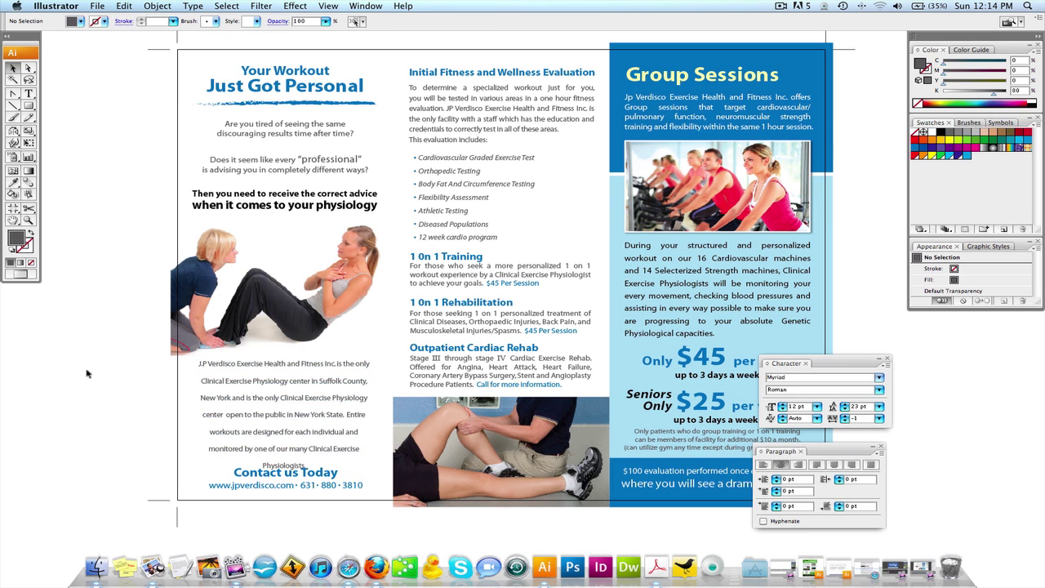
pyautogui.click(350, 405)
pyautogui.moveTo(374, 418); pyautogui.dragTo(378, 417)
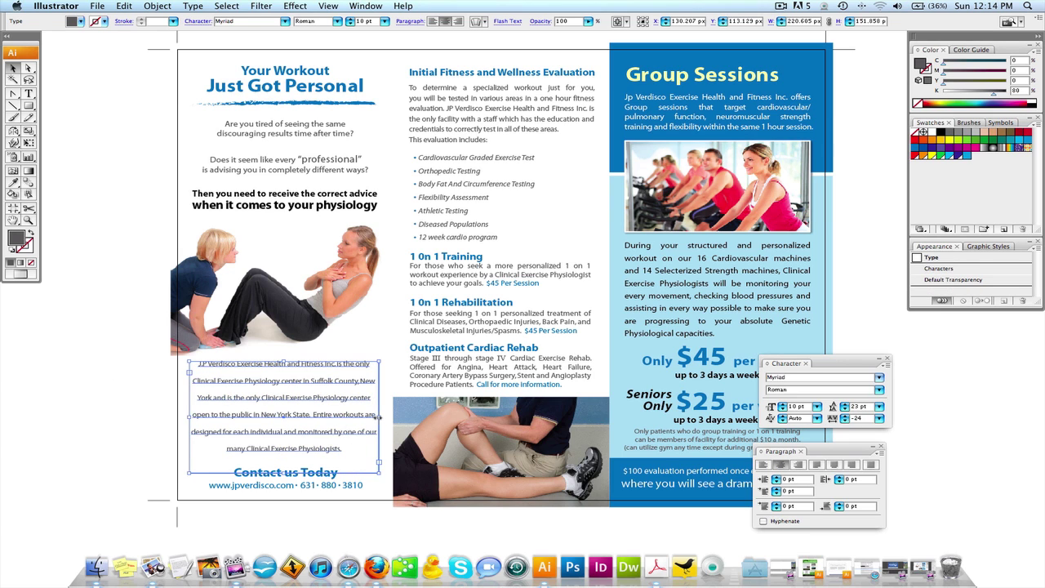
pyautogui.click(129, 400)
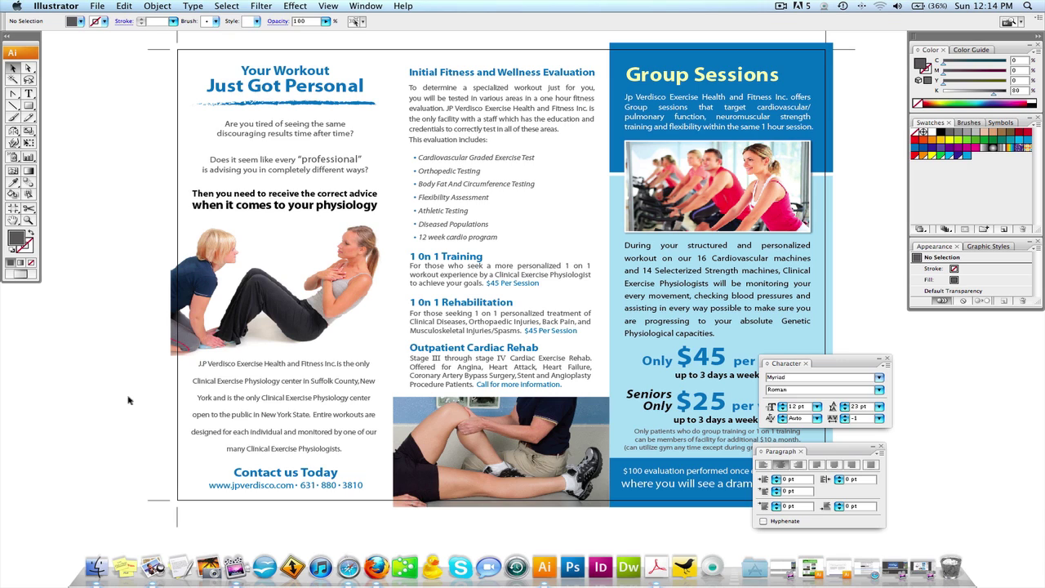
pyautogui.press('super+z')
pyautogui.press('super+shift+j')
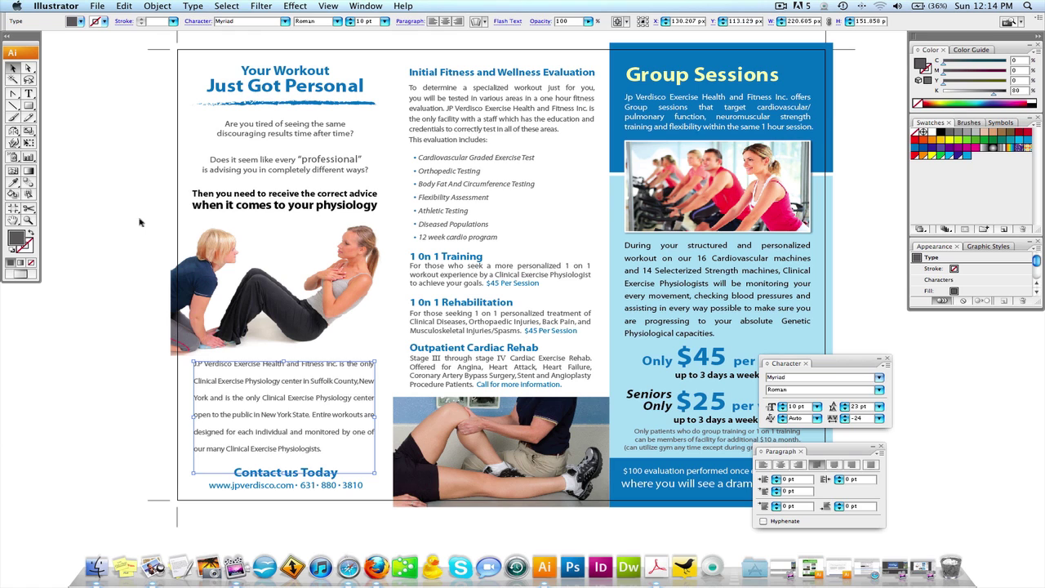
pyautogui.click(249, 222)
pyautogui.moveTo(303, 223); pyautogui.dragTo(302, 227)
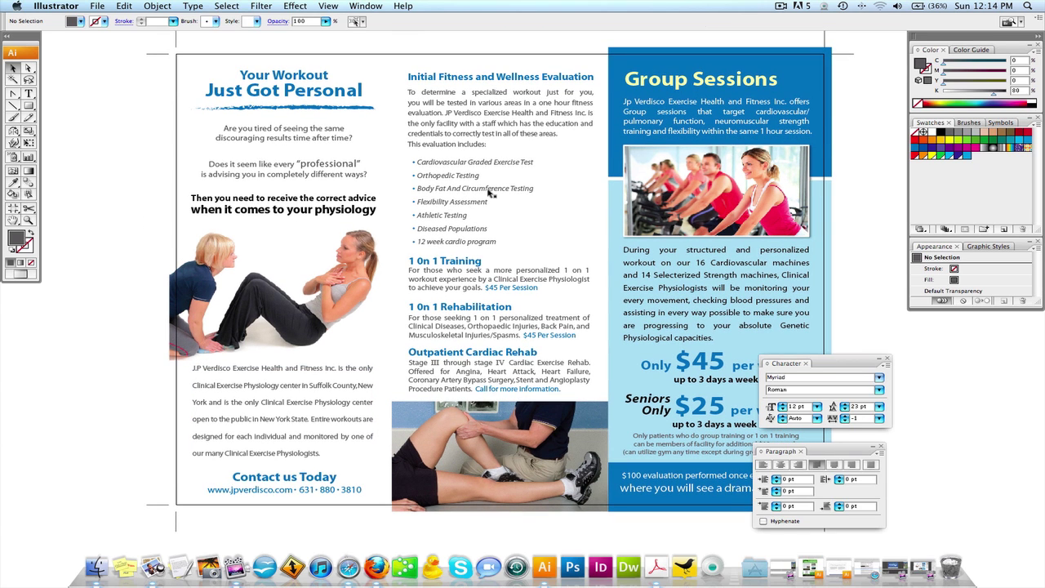
pyautogui.moveTo(564, 187); pyautogui.dragTo(551, 183)
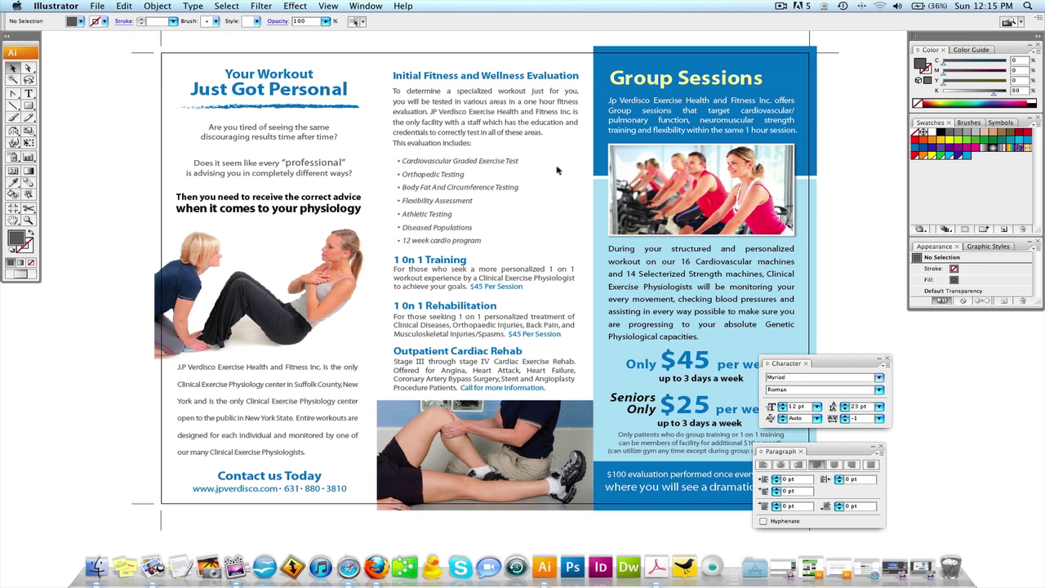
pyautogui.hscroll(3, 546, 177)
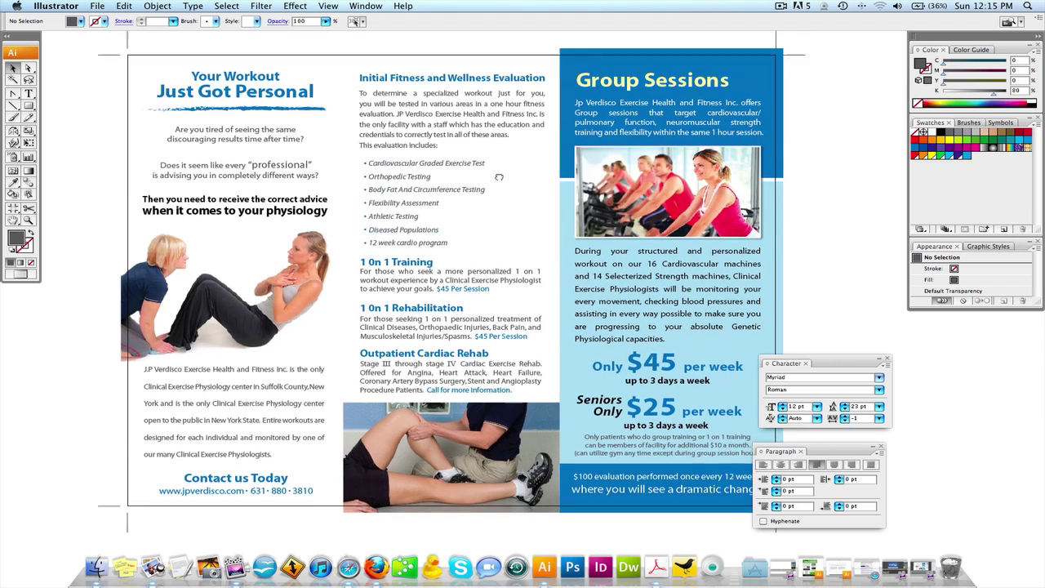
pyautogui.click(432, 128)
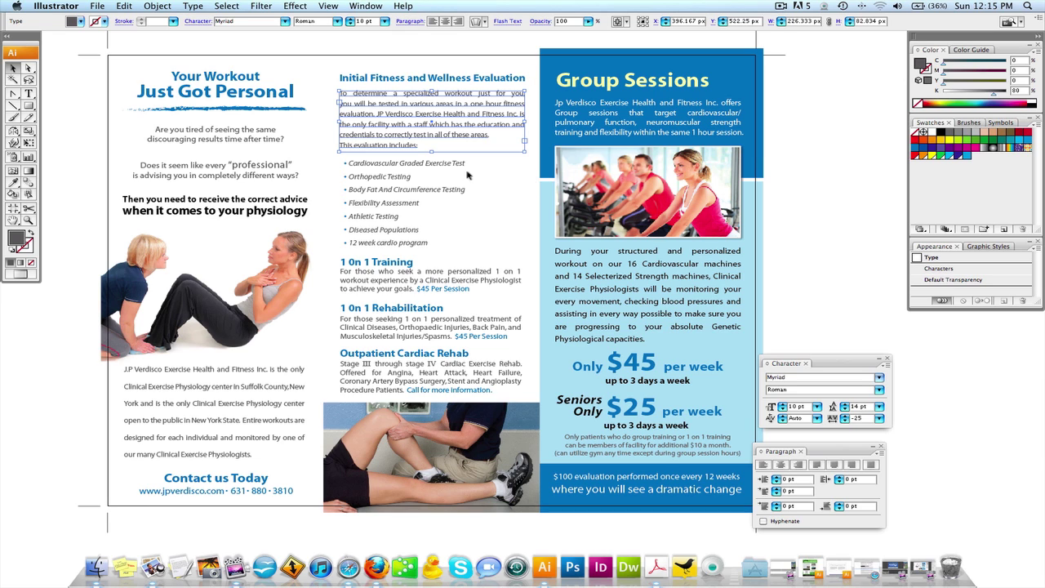
pyautogui.click(618, 256)
pyautogui.press('super+shift+a')
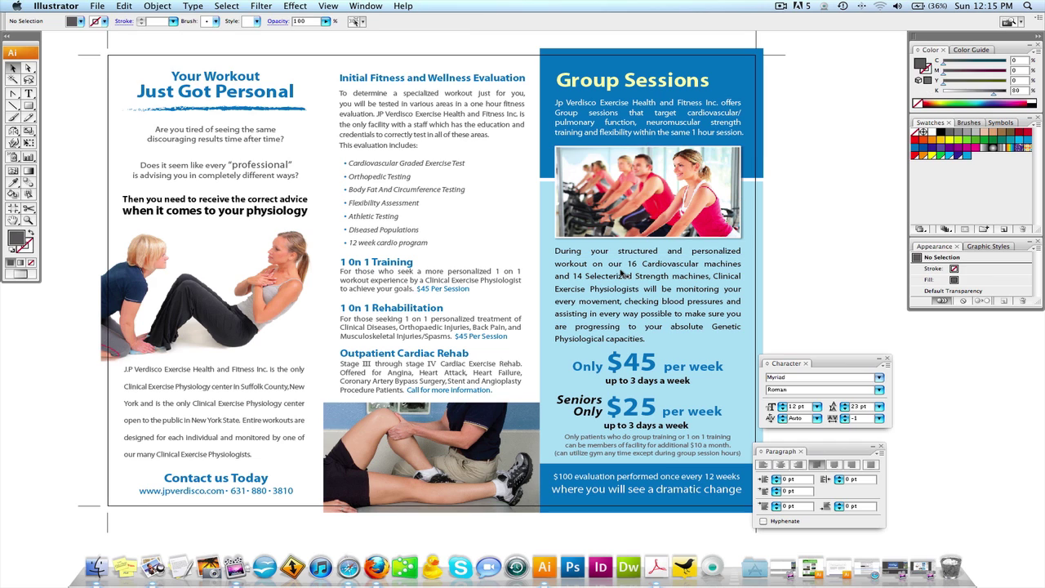
pyautogui.click(599, 253)
pyautogui.doubleClick(577, 253)
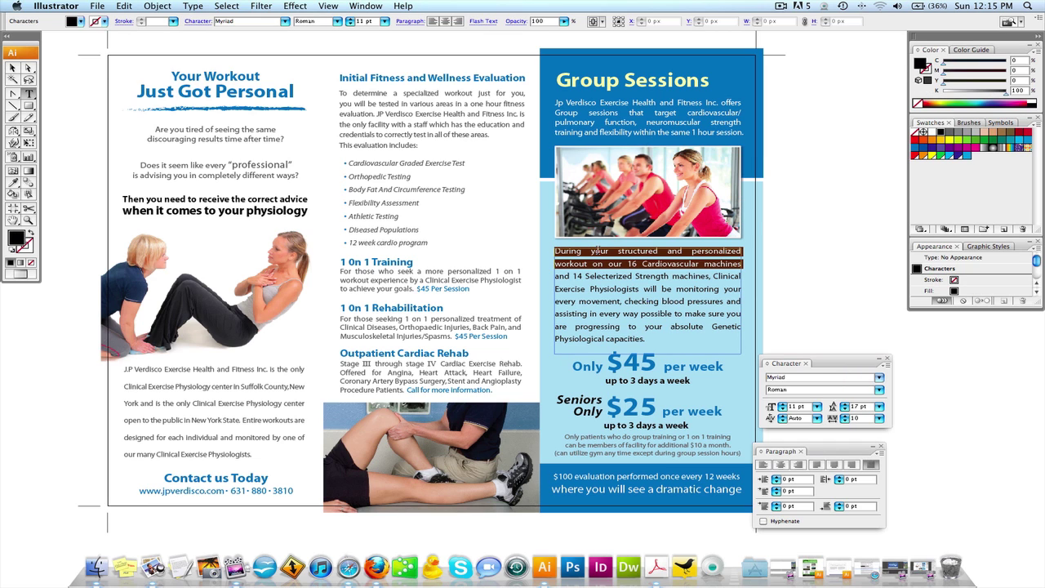
pyautogui.moveTo(577, 257); pyautogui.dragTo(782, 263)
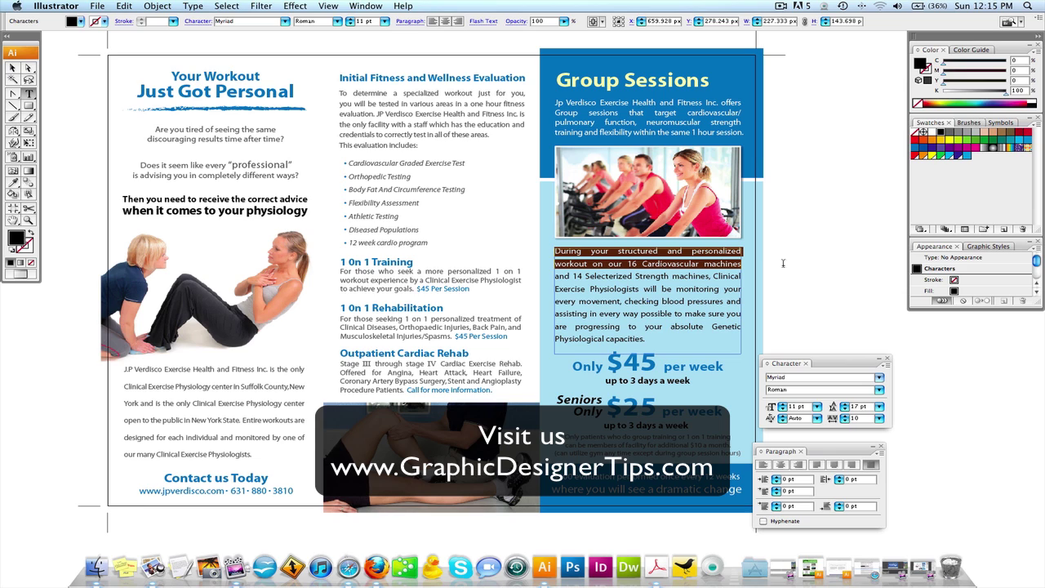
pyautogui.press('Escape')
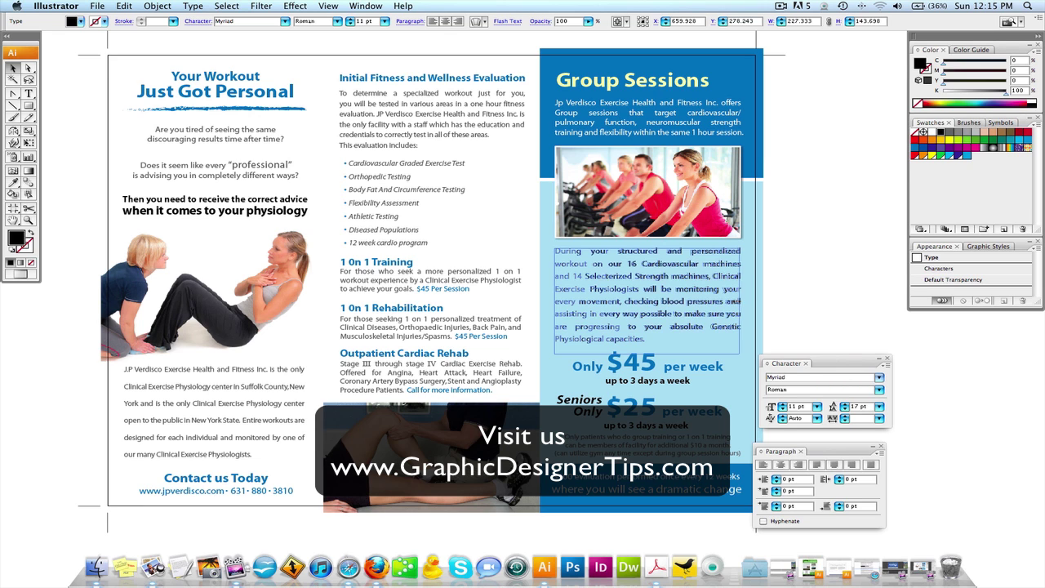
pyautogui.moveTo(743, 300)
pyautogui.mouseDown()
pyautogui.moveTo(640, 302)
pyautogui.moveTo(749, 297)
pyautogui.moveTo(727, 271)
pyautogui.moveTo(727, 294)
pyautogui.mouseUp()
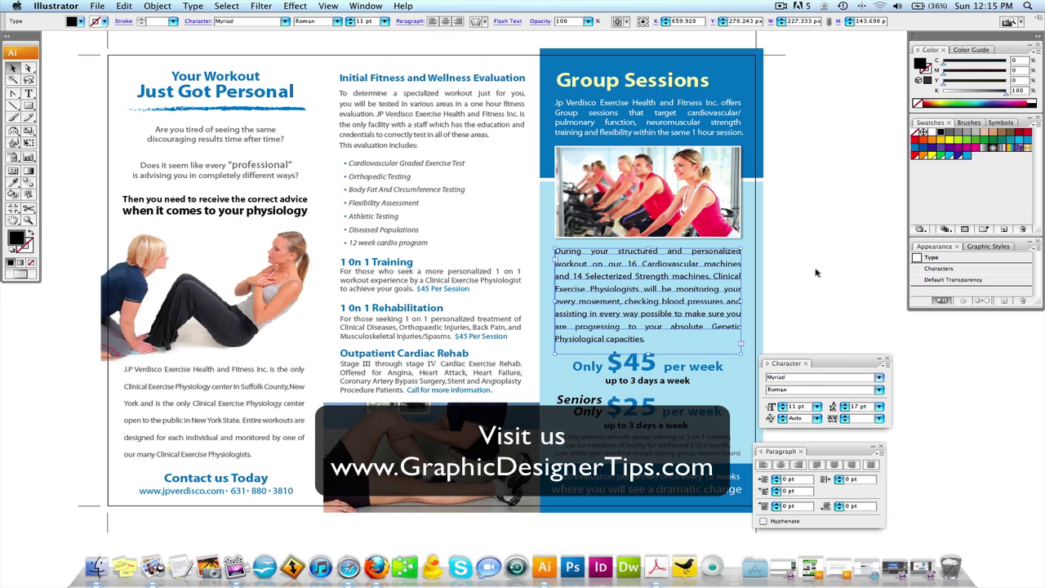
pyautogui.press('super+z')
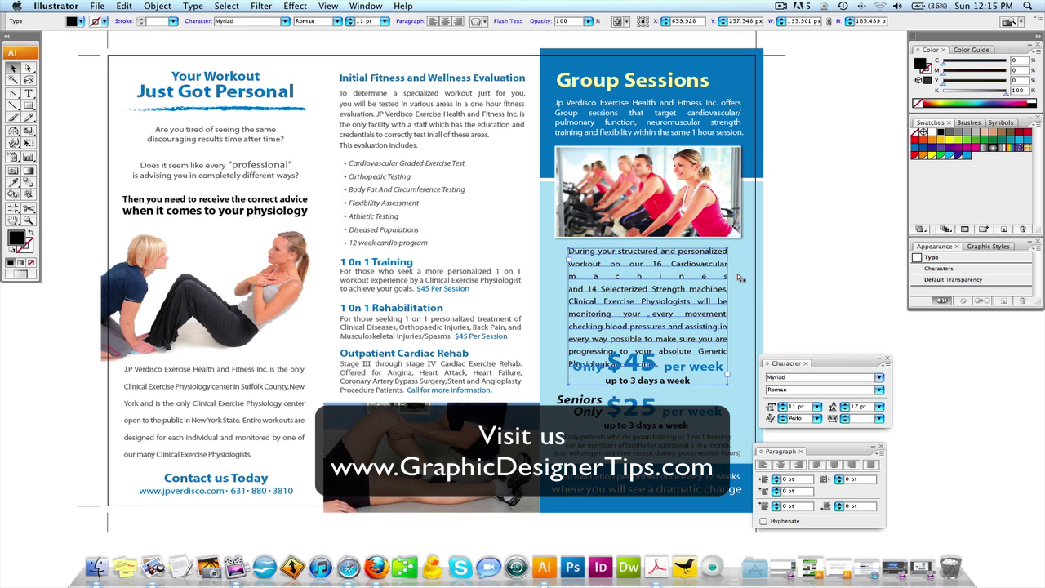
pyautogui.press('super+z')
pyautogui.press('super+z')
pyautogui.press('super+z')
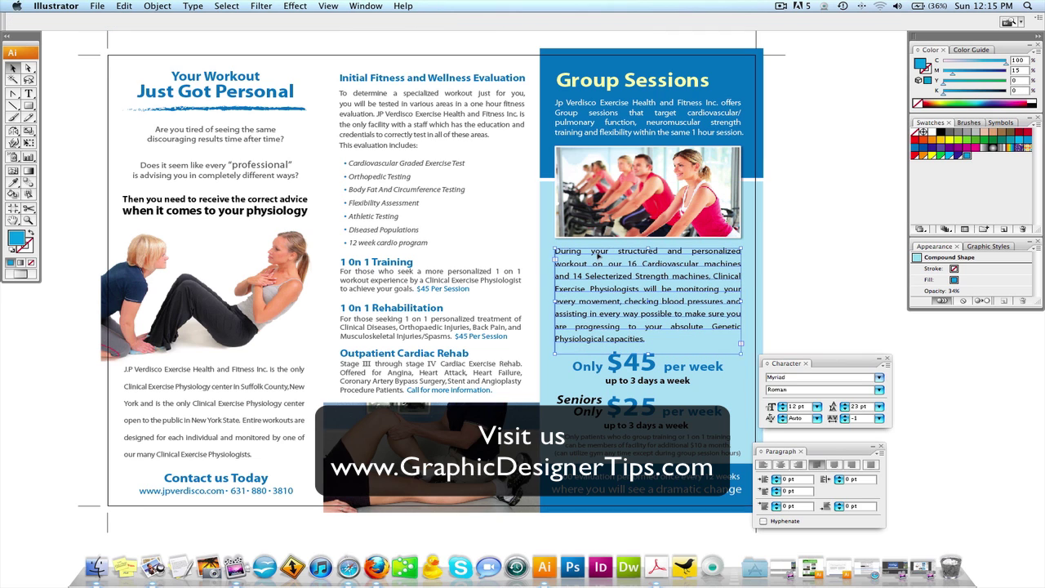
# Select the Group Sessions paragraph's first line and raise its tracking from 10 to 35
pyautogui.tripleClick(598, 256)
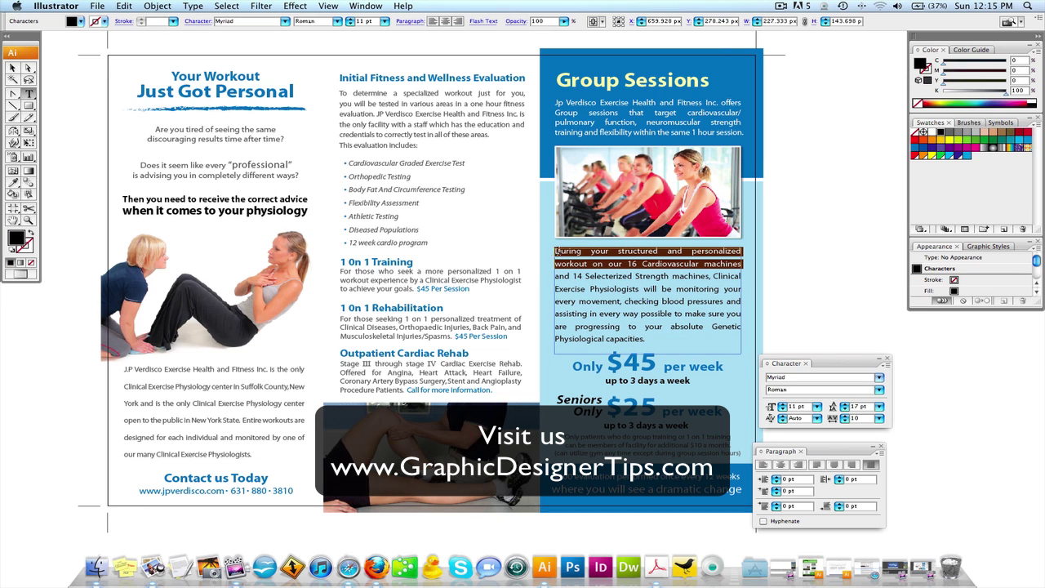
pyautogui.moveTo(557, 252); pyautogui.dragTo(744, 251)
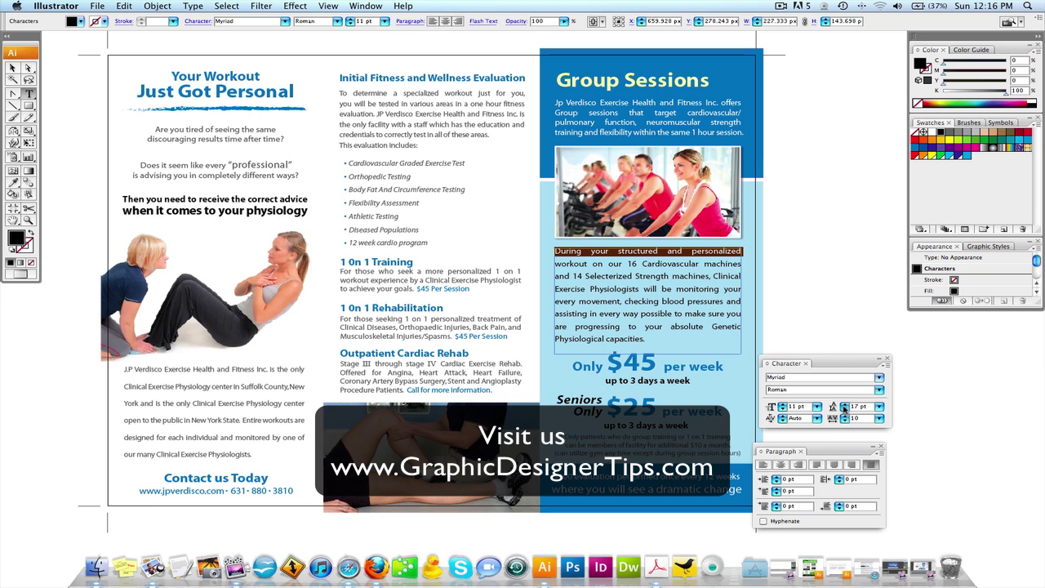
pyautogui.click(845, 417)
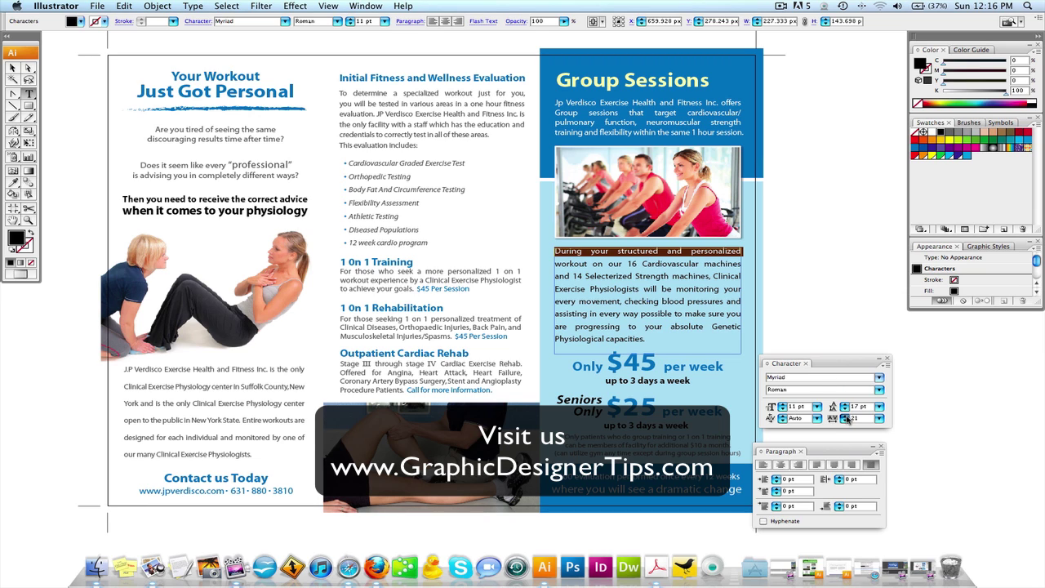
pyautogui.click(847, 418)
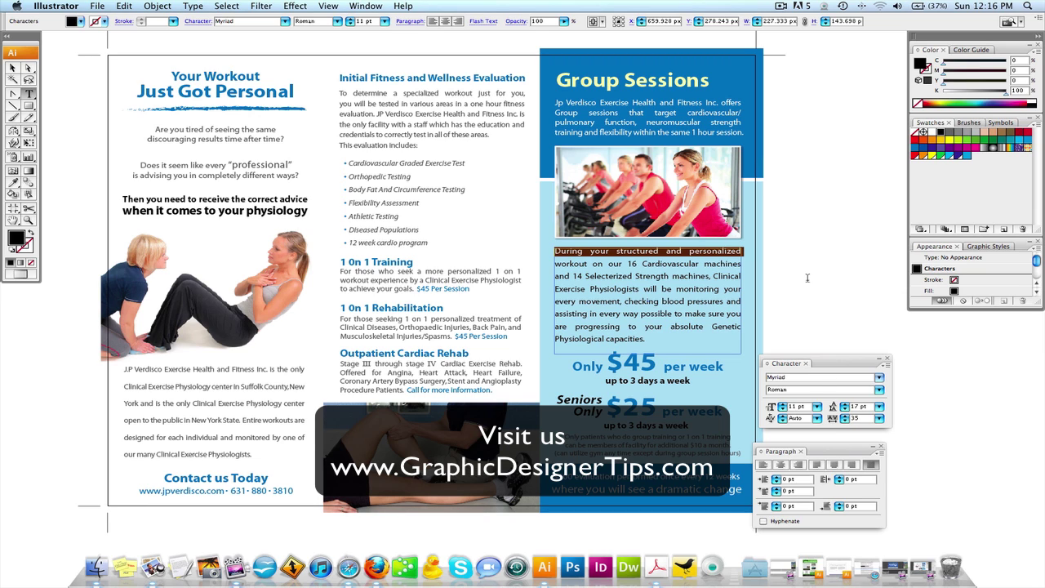
pyautogui.press('Escape')
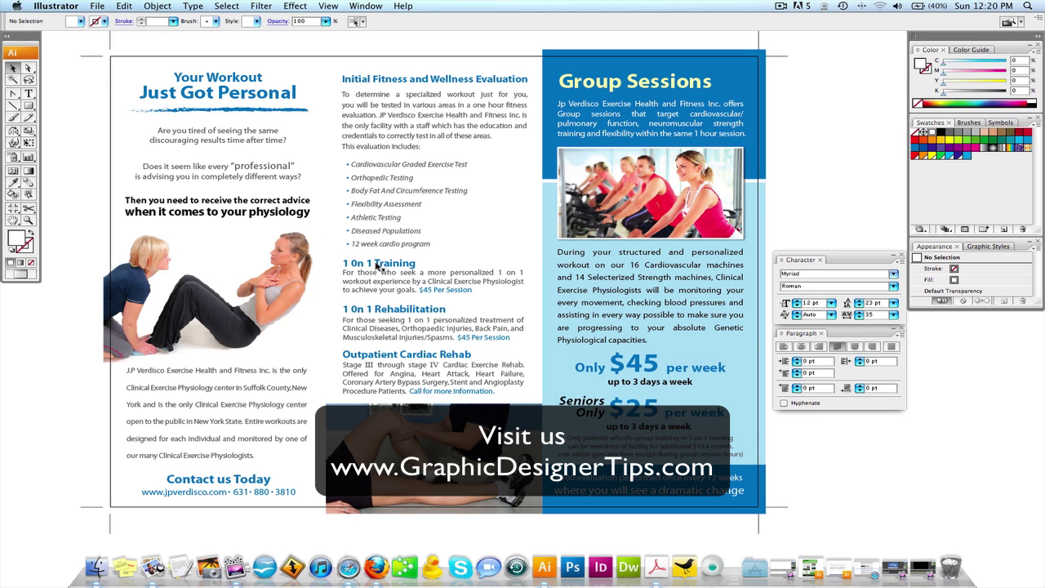
pyautogui.click(378, 296)
pyautogui.click(384, 331)
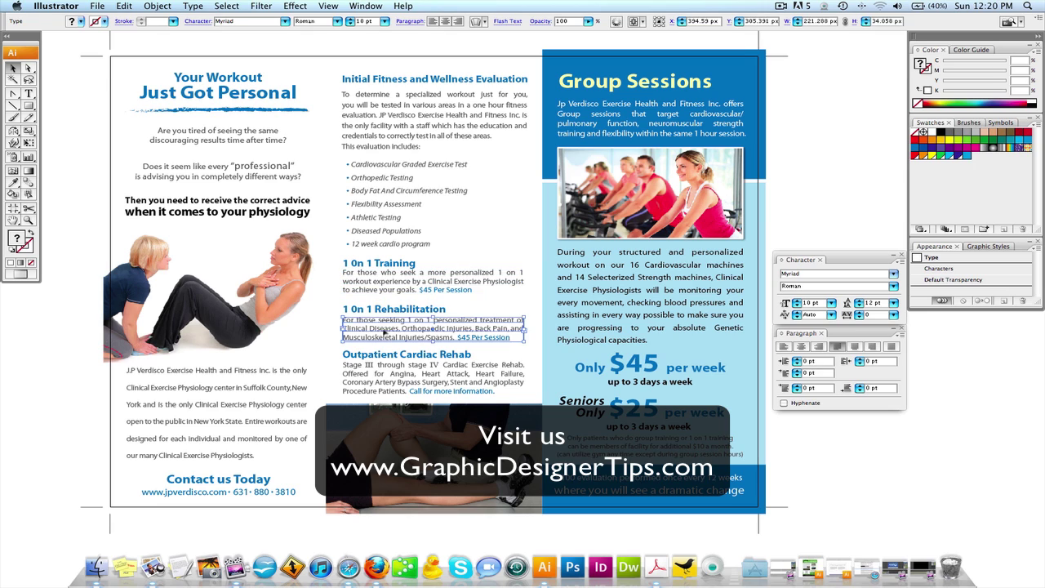
pyautogui.click(391, 374)
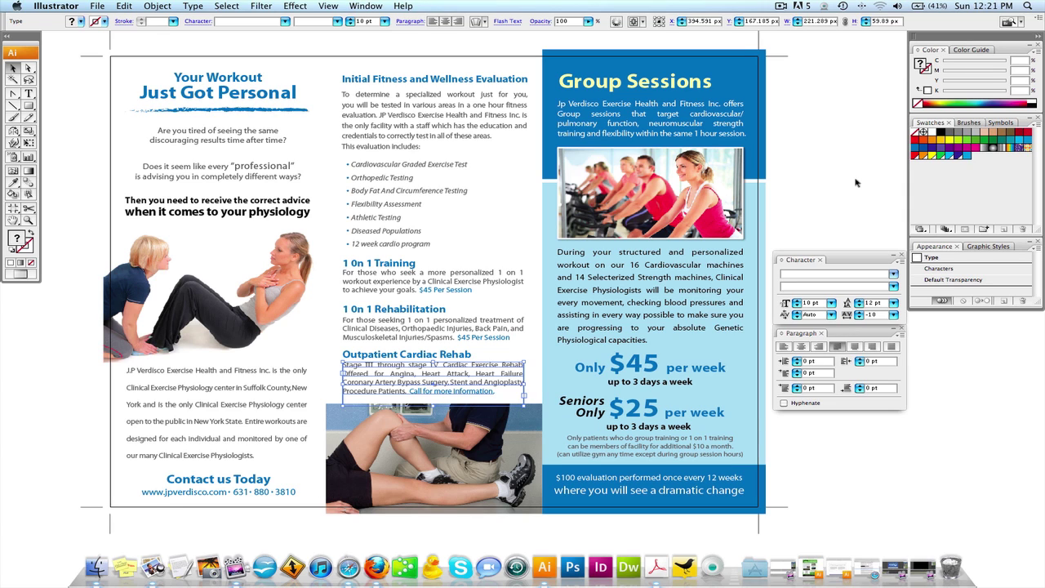
pyautogui.click(856, 183)
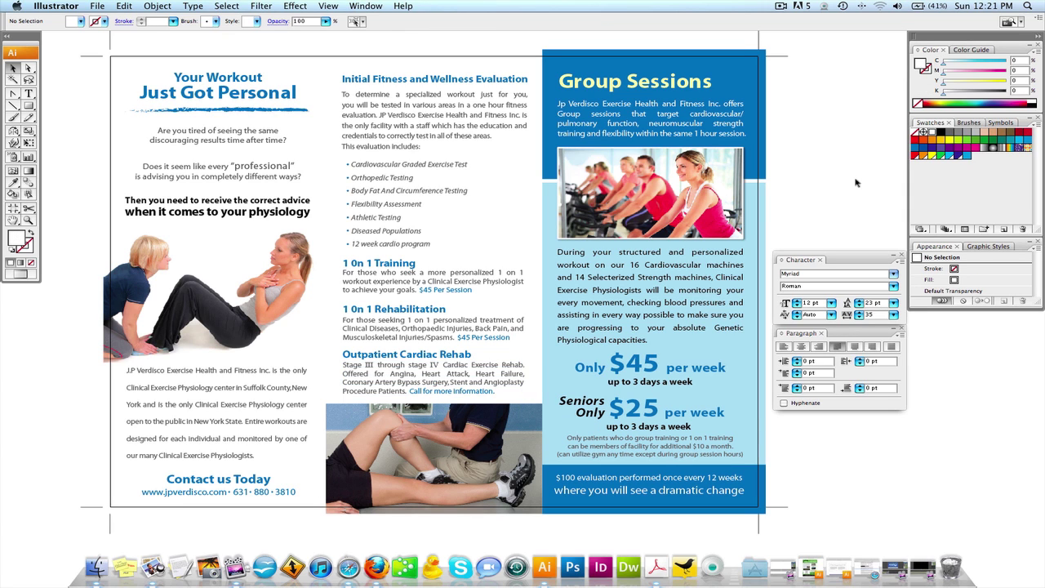